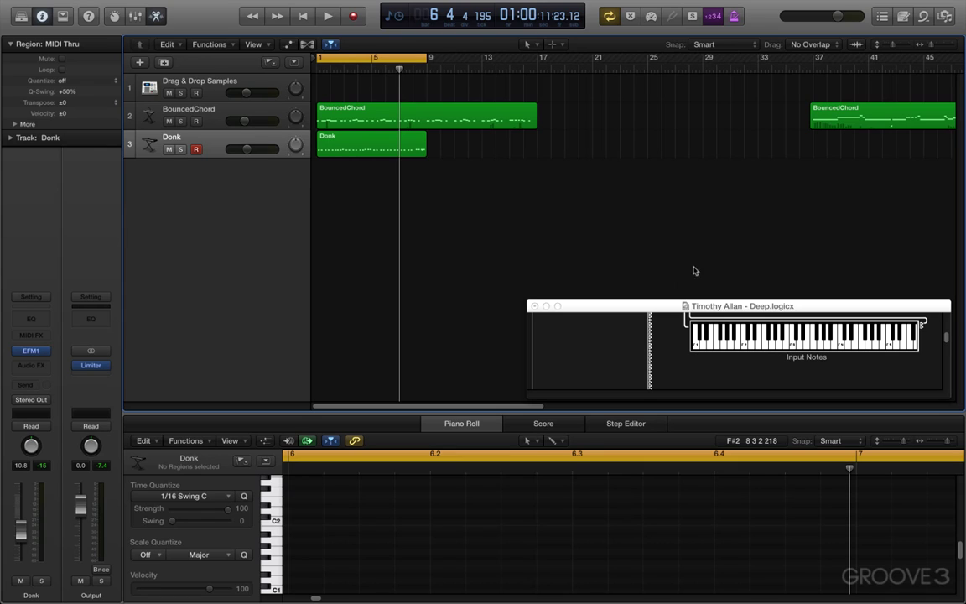
# - Open the file browser and navigate to the Generic Awesome Deep House CD folder inside the project folder
pyautogui.click(945, 17)
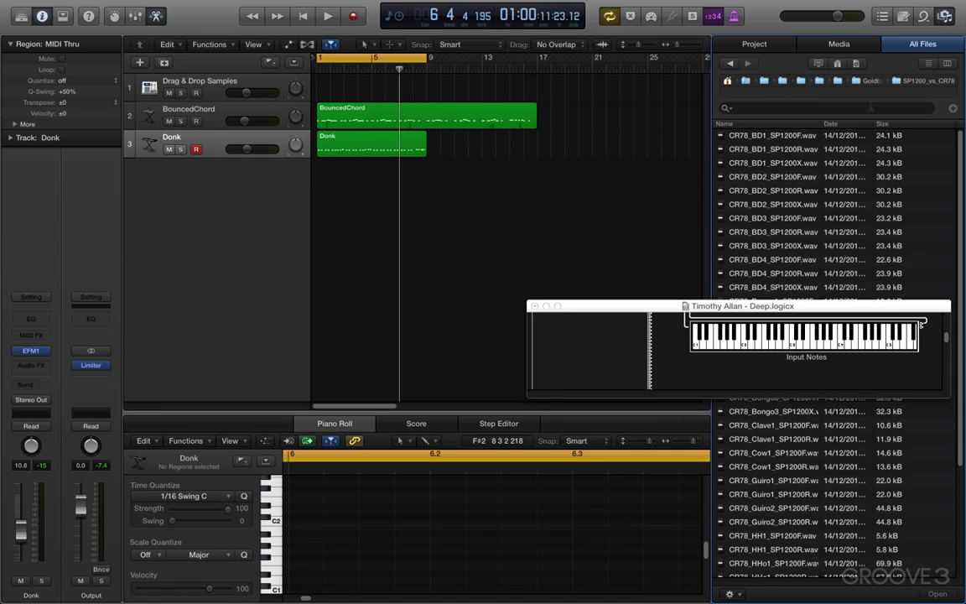
pyautogui.click(872, 80)
pyautogui.click(868, 82)
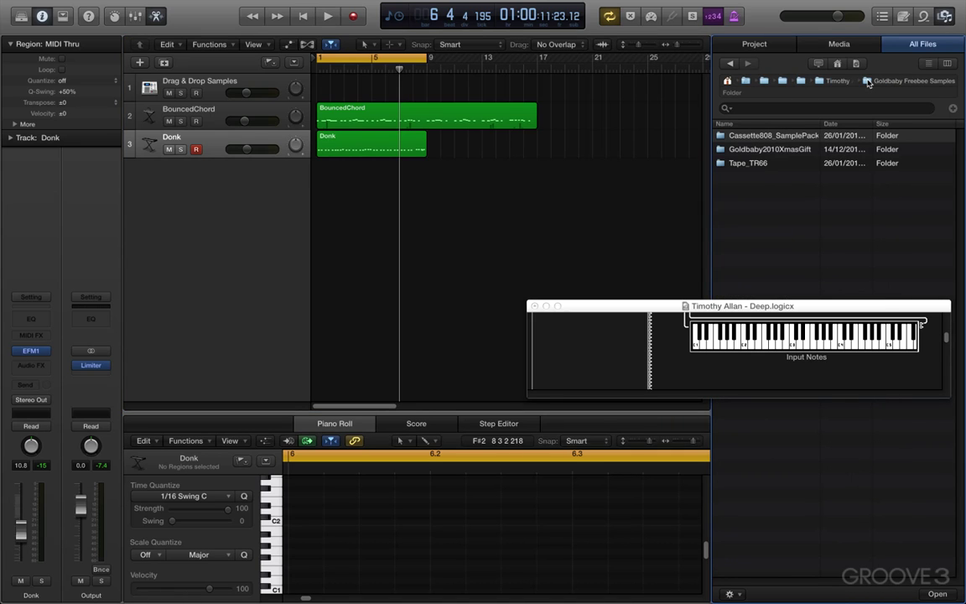
pyautogui.click(842, 82)
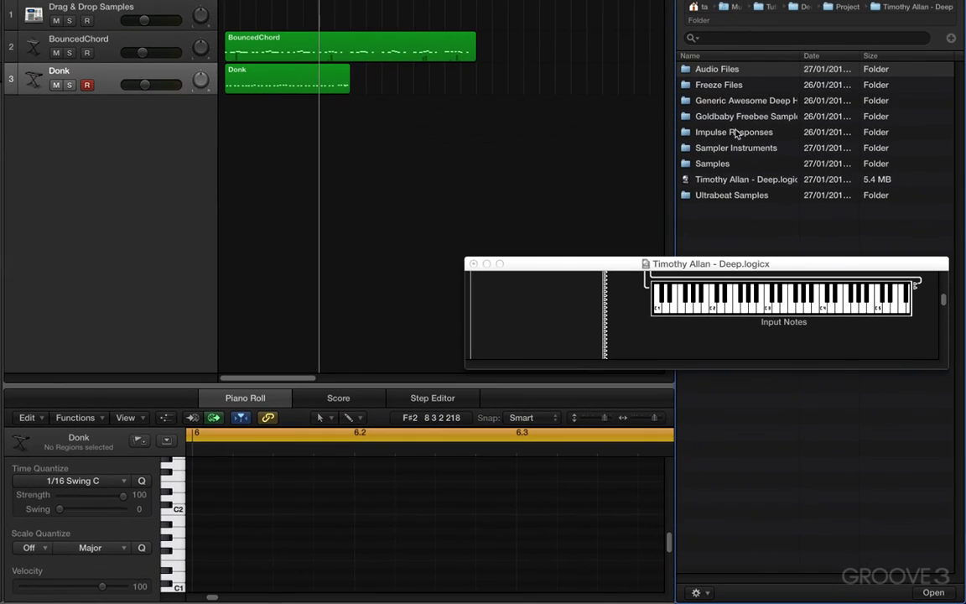
pyautogui.click(725, 102)
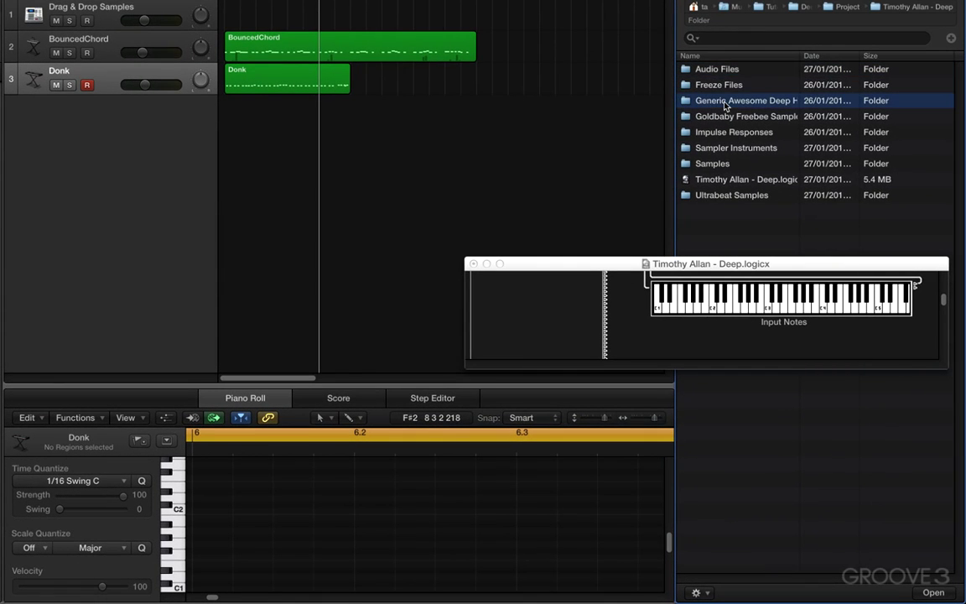
pyautogui.doubleClick(725, 102)
# - Open the 125 folder inside Synth & Musical Loops, with the browser widened and the floating keyboard window clear of the file list
pyautogui.moveTo(622, 266); pyautogui.dragTo(618, 450)
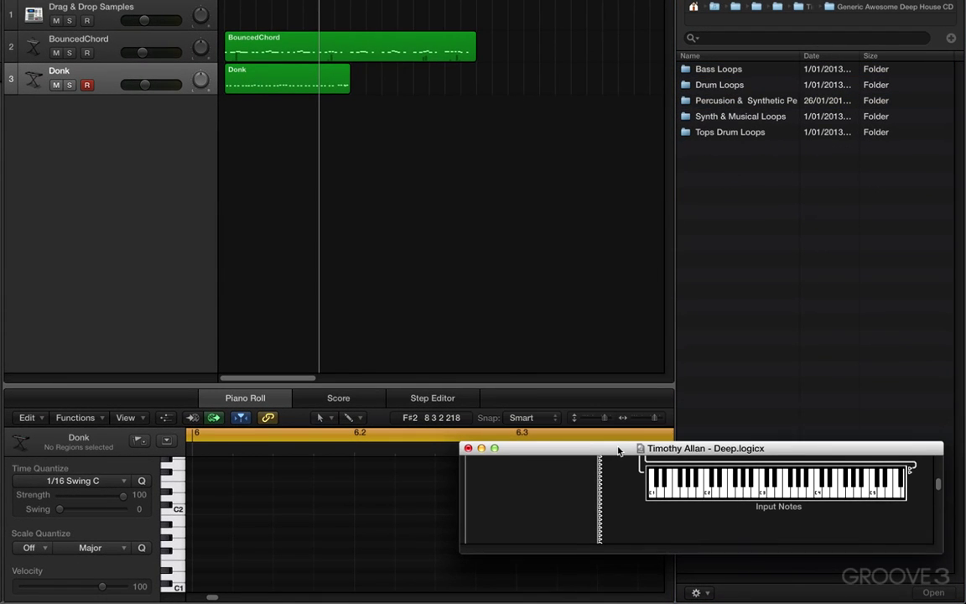
pyautogui.doubleClick(724, 118)
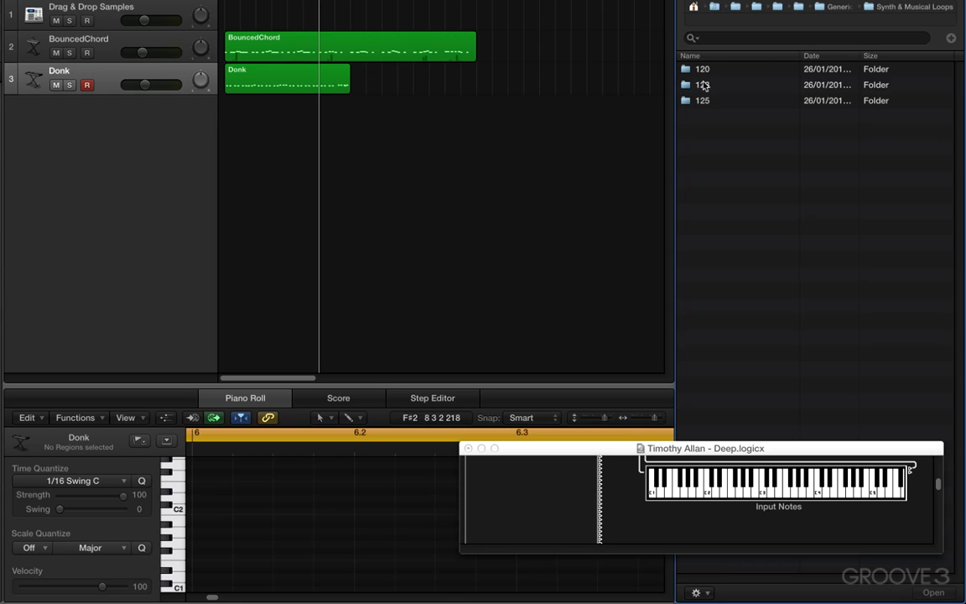
pyautogui.doubleClick(702, 100)
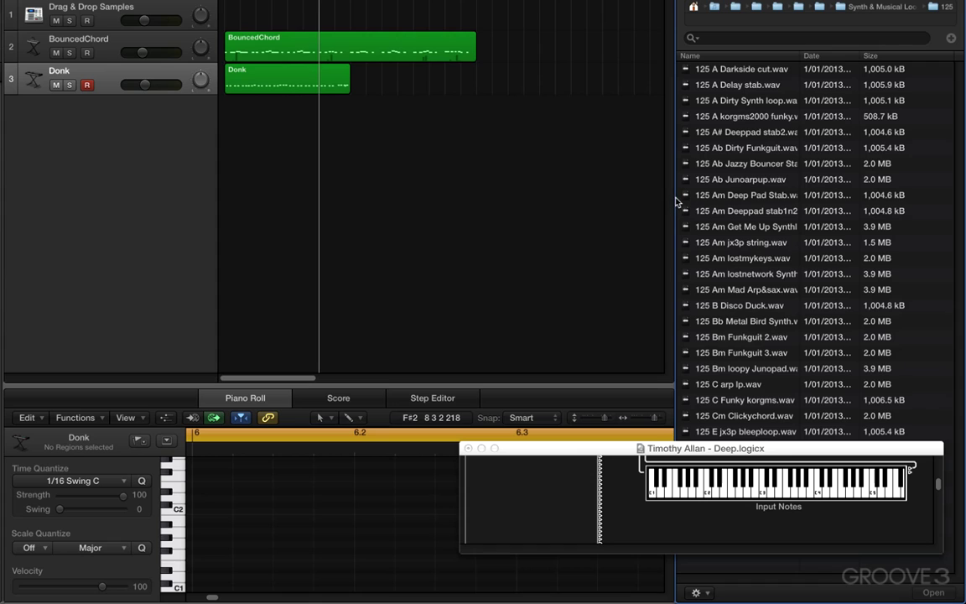
pyautogui.moveTo(671, 199); pyautogui.dragTo(652, 199)
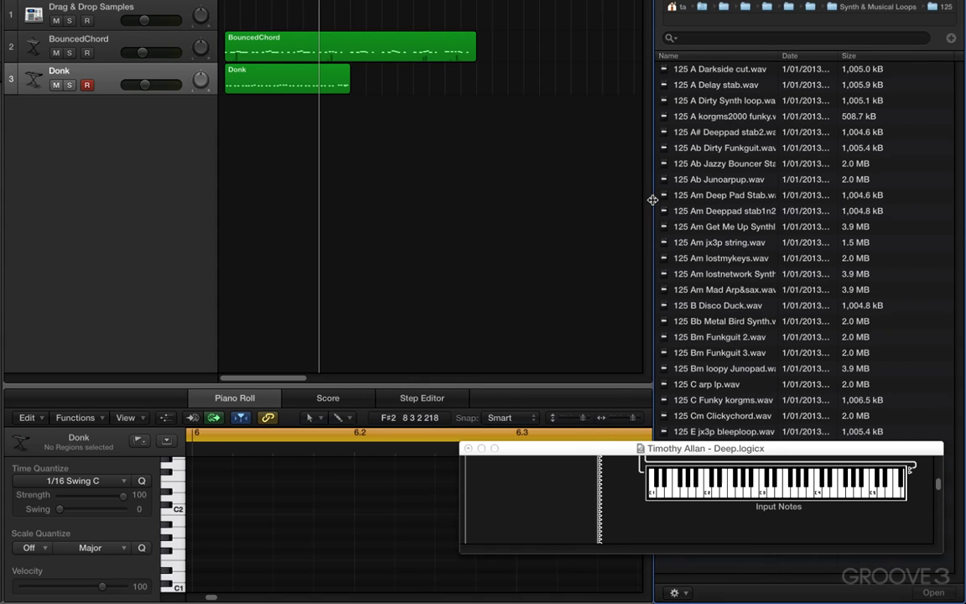
pyautogui.moveTo(643, 443); pyautogui.dragTo(340, 425)
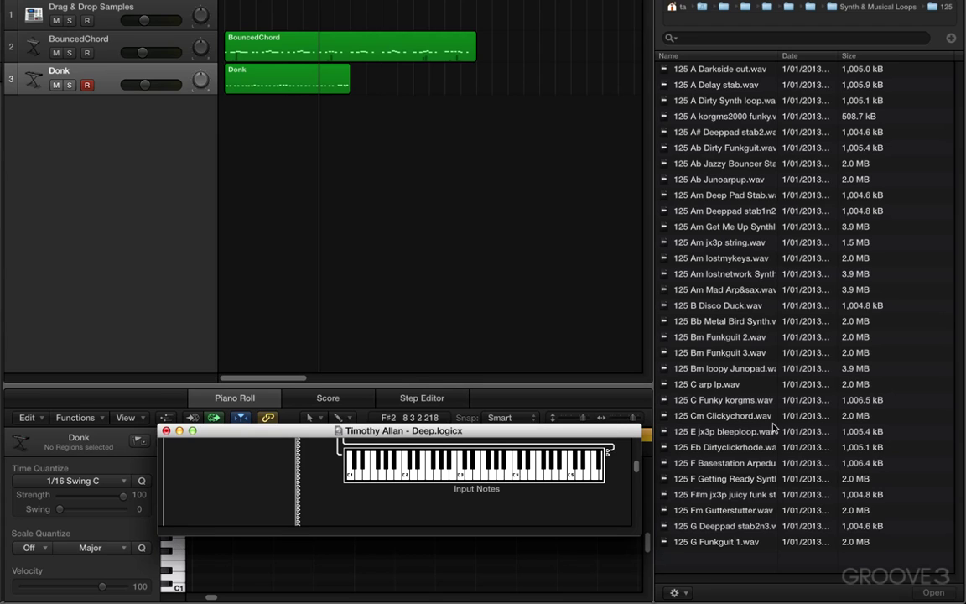
# - Audition the loops 125 G Deeppad stab2n3 and 125 G Funkguit 1.wav from the 125 folder
pyautogui.click(730, 529)
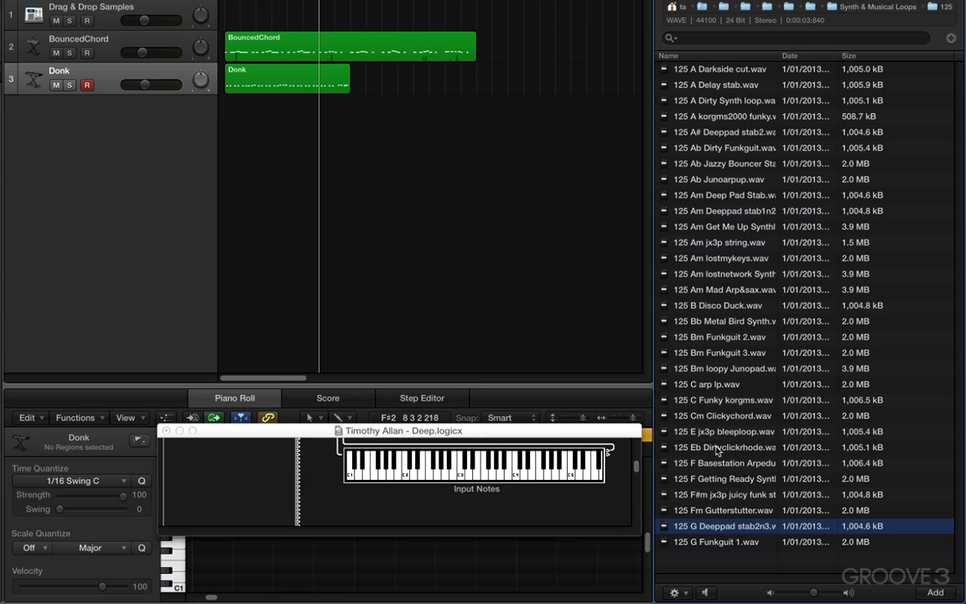
pyautogui.click(709, 591)
pyautogui.click(728, 542)
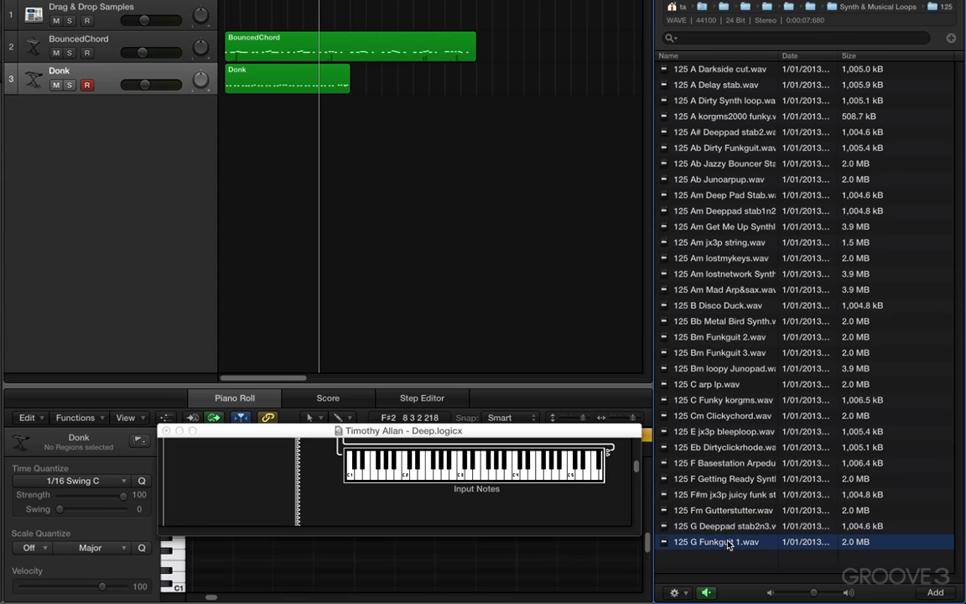
# - Play the song and audition 125 G Funkguit 1, 125 G Deeppad stab2n3 and 125 Ab Dirty Funkguit against it
pyautogui.press('space')
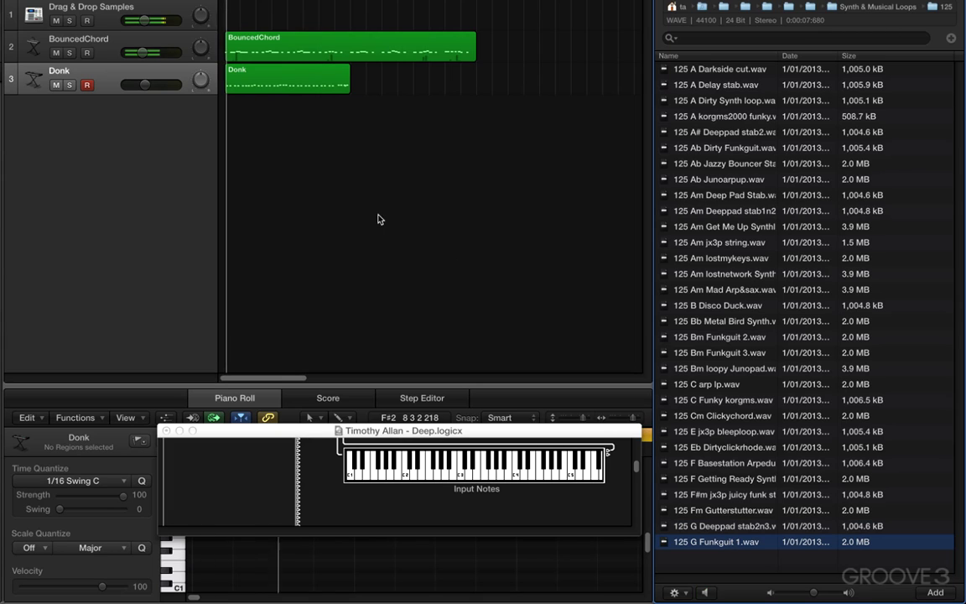
pyautogui.click(705, 592)
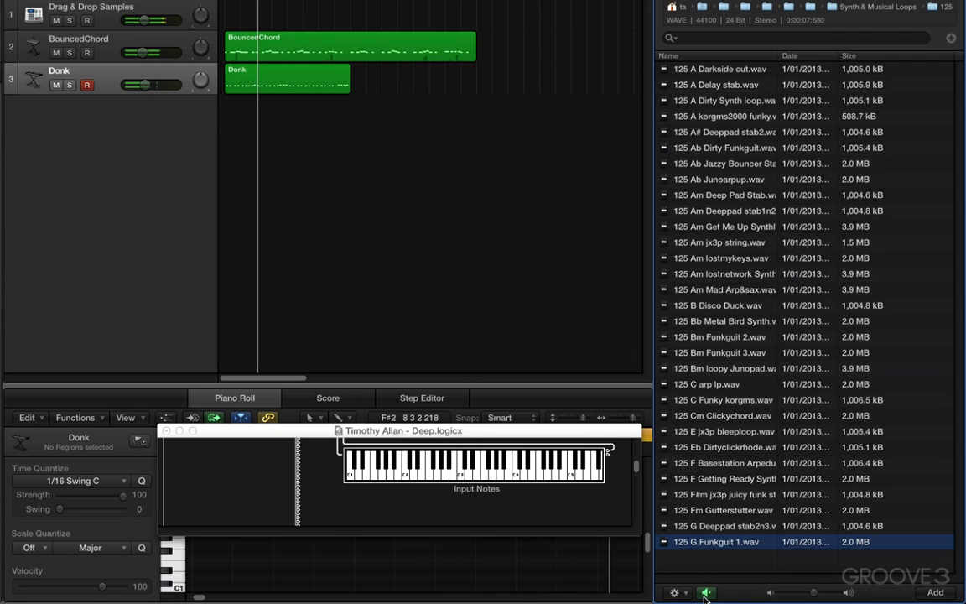
pyautogui.click(719, 527)
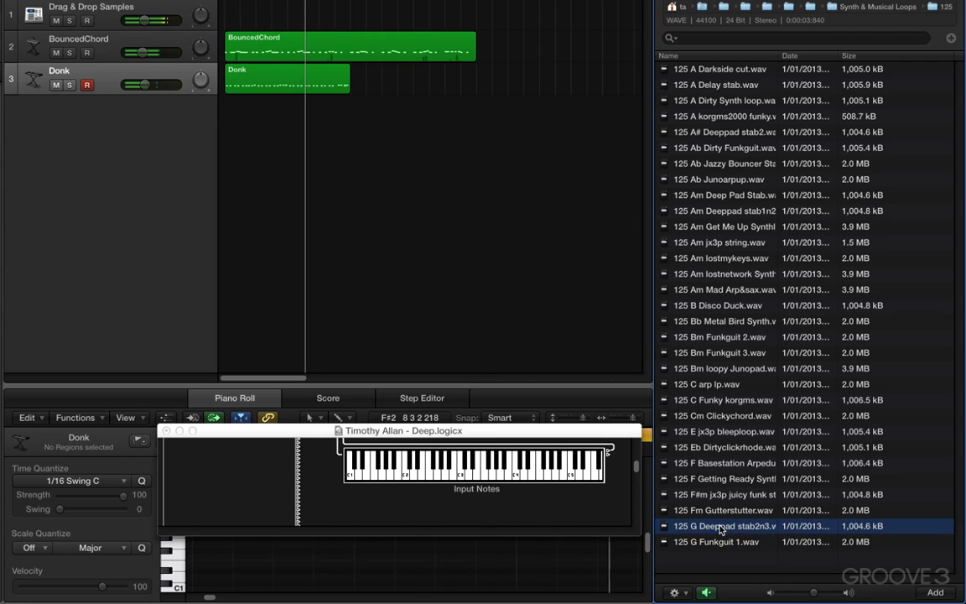
pyautogui.click(705, 593)
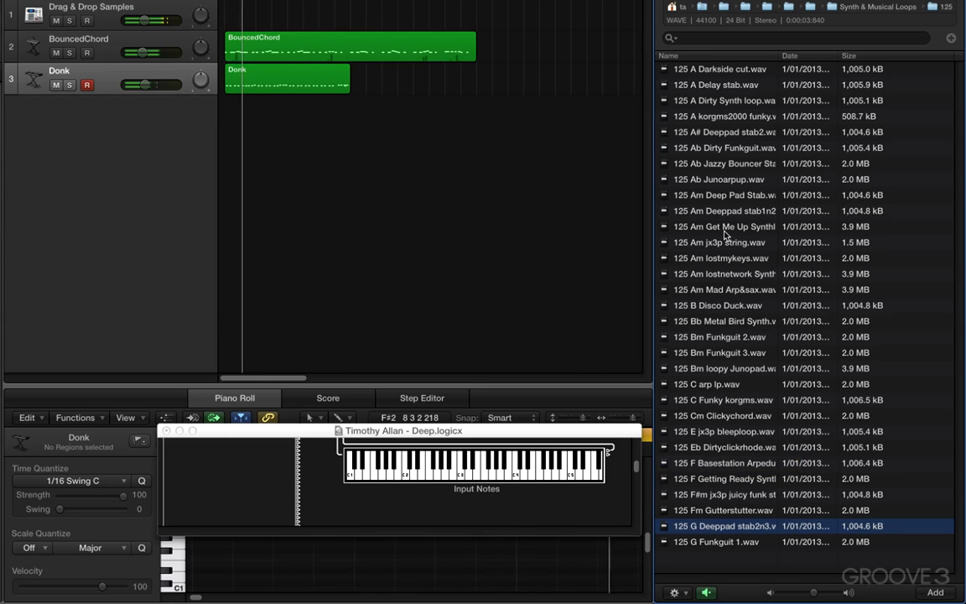
pyautogui.click(718, 149)
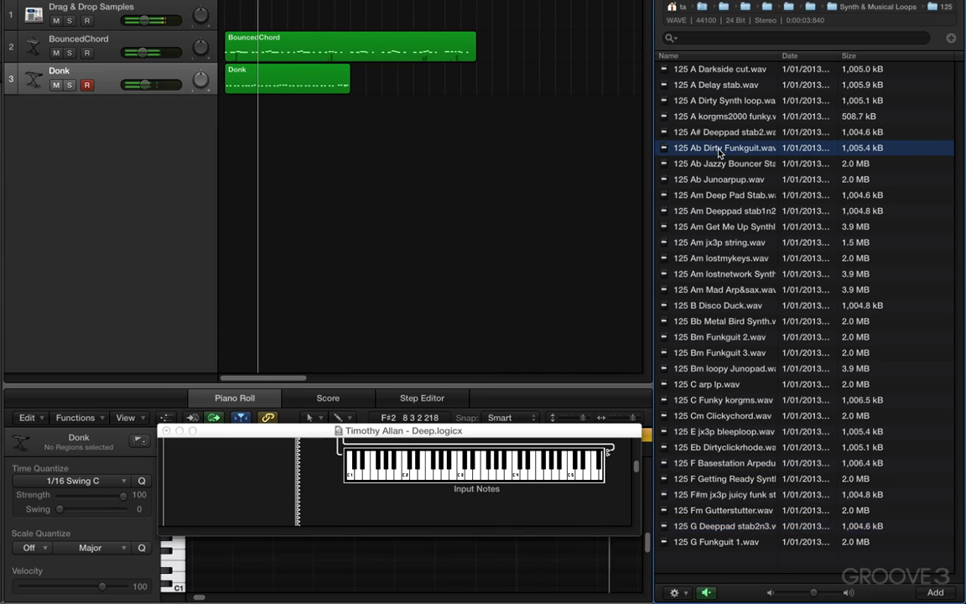
# - Switch to the 123 folder inside Synth & Musical Loops
pyautogui.click(843, 8)
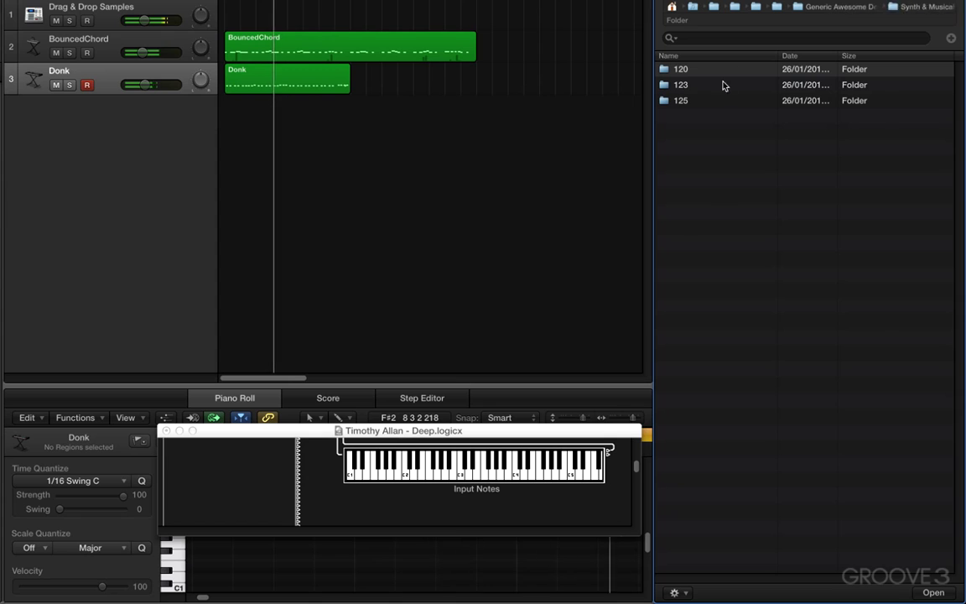
pyautogui.click(685, 86)
pyautogui.doubleClick(684, 85)
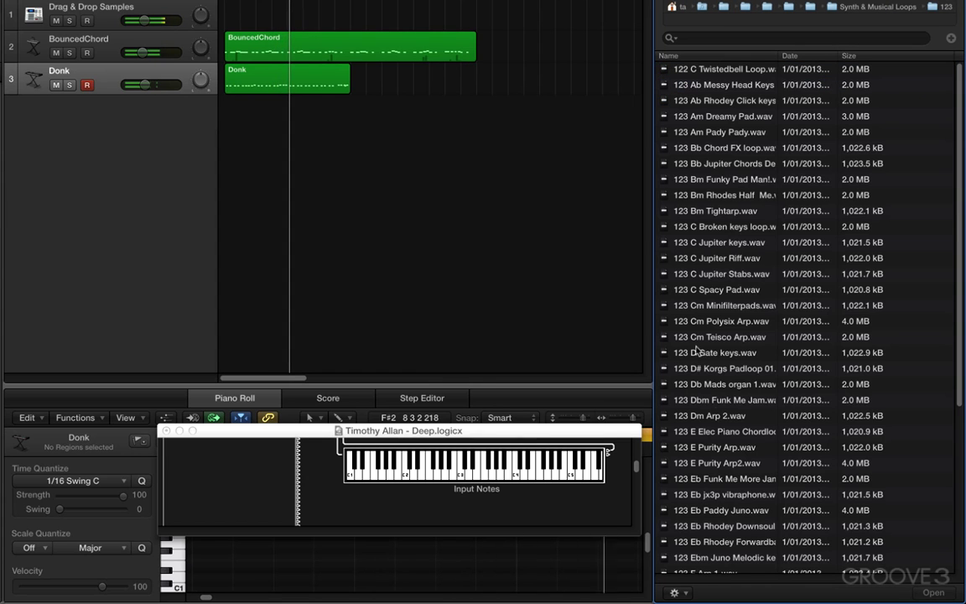
# - Audition the loops 123 Gm juno pads.wav and 123 G Shiny keys.wav against the song
pyautogui.scroll(-6, 695, 437)
pyautogui.click(718, 565)
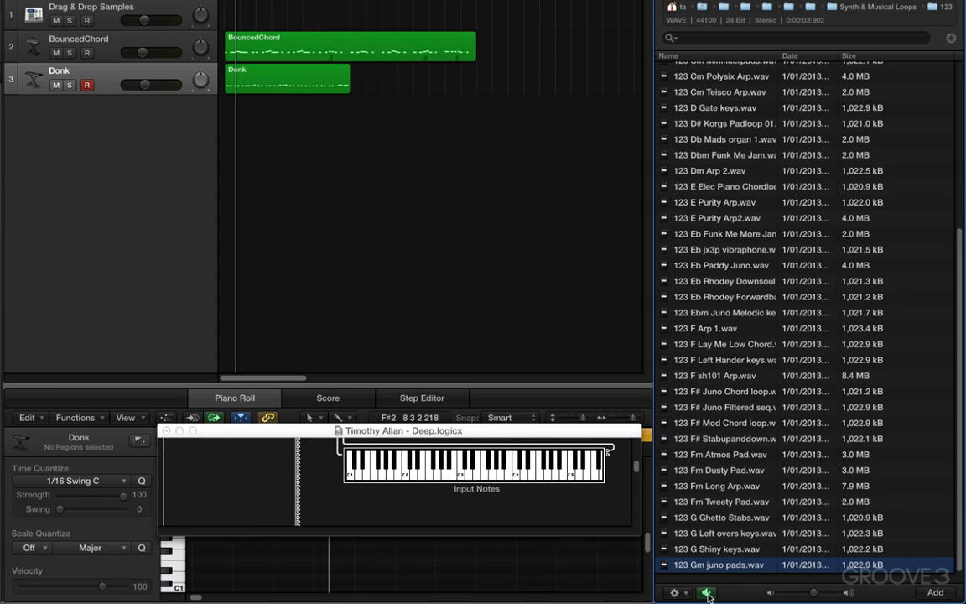
pyautogui.click(707, 593)
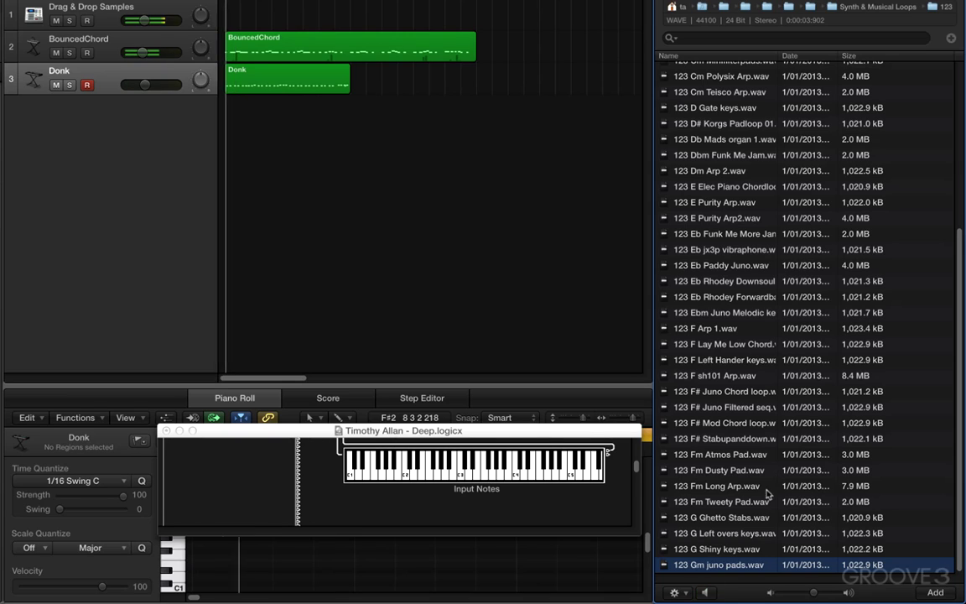
pyautogui.click(741, 550)
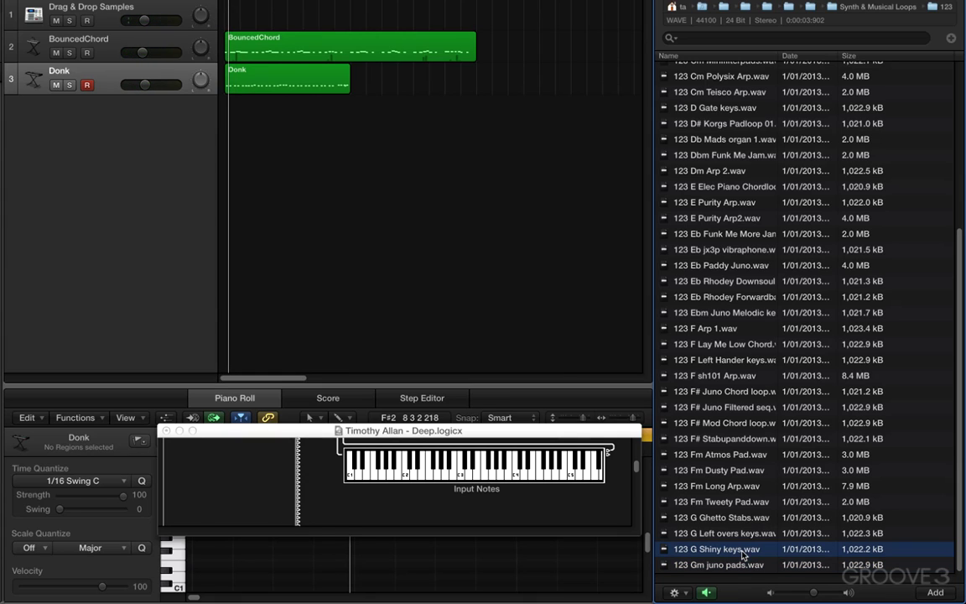
pyautogui.click(706, 593)
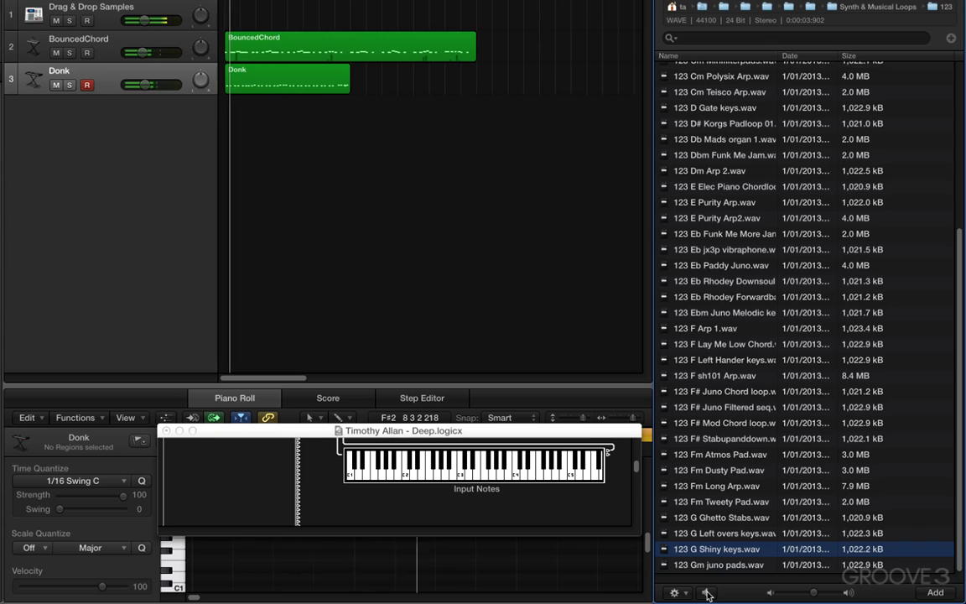
# - Add 123 G Shiny keys.wav to the arrangement at position 1 1 1 1 on a new audio track and play it
pyautogui.moveTo(708, 550); pyautogui.dragTo(238, 146)
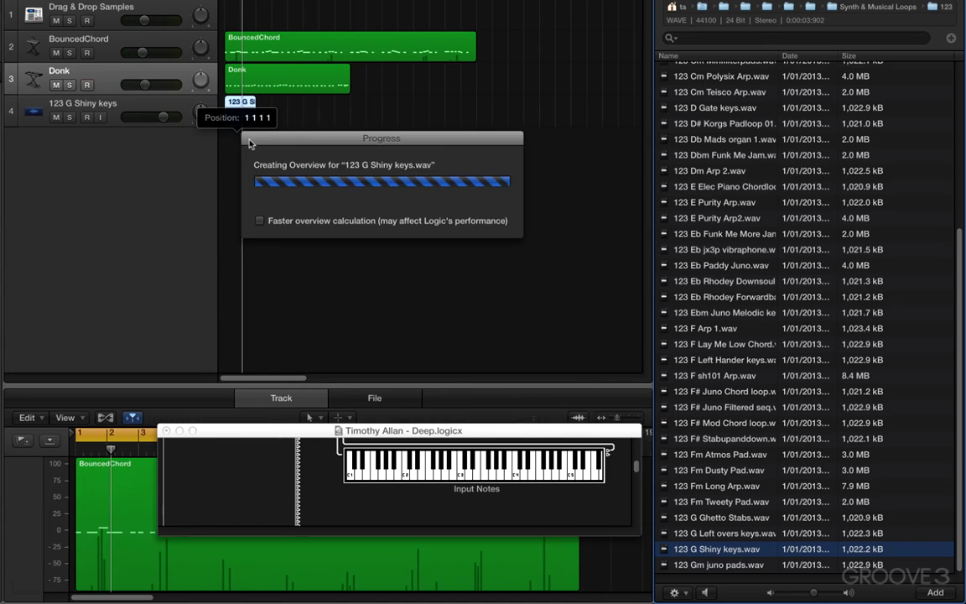
pyautogui.click(280, 111)
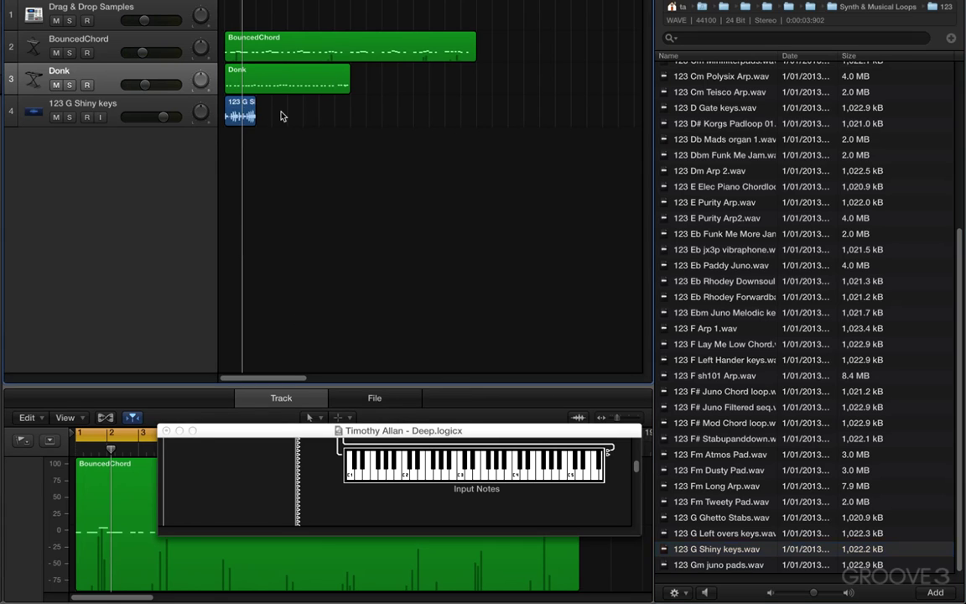
pyautogui.click(239, 104)
pyautogui.press('space')
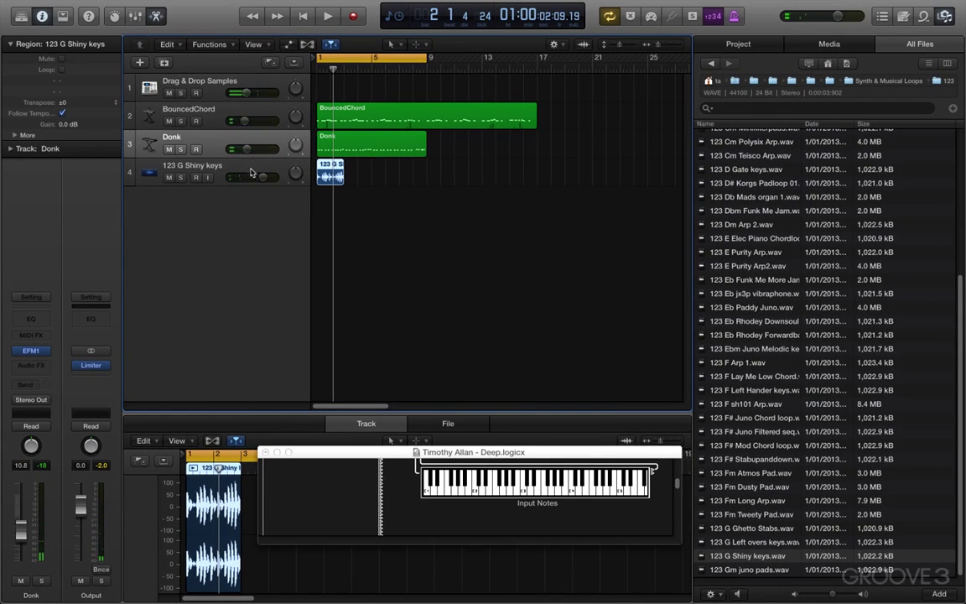
# - Turn off Track Icons in the track header configuration
pyautogui.rightClick(261, 170)
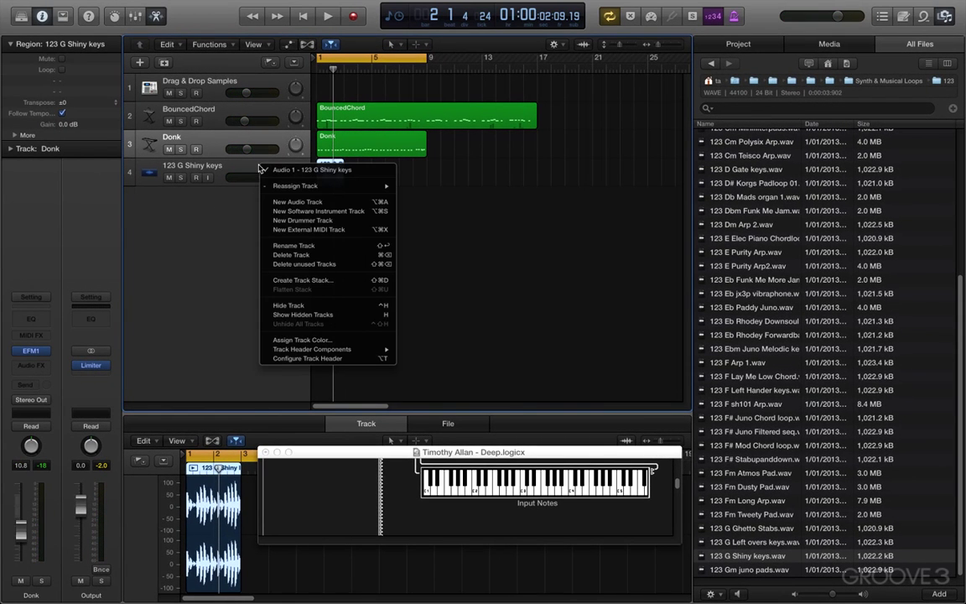
pyautogui.click(260, 169)
pyautogui.click(256, 170)
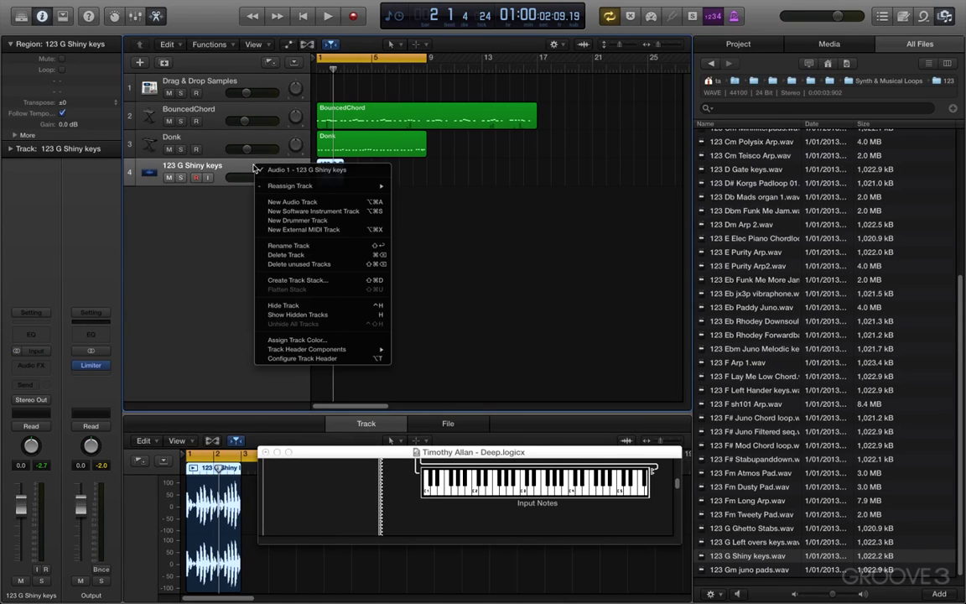
pyautogui.rightClick(256, 169)
pyautogui.click(290, 359)
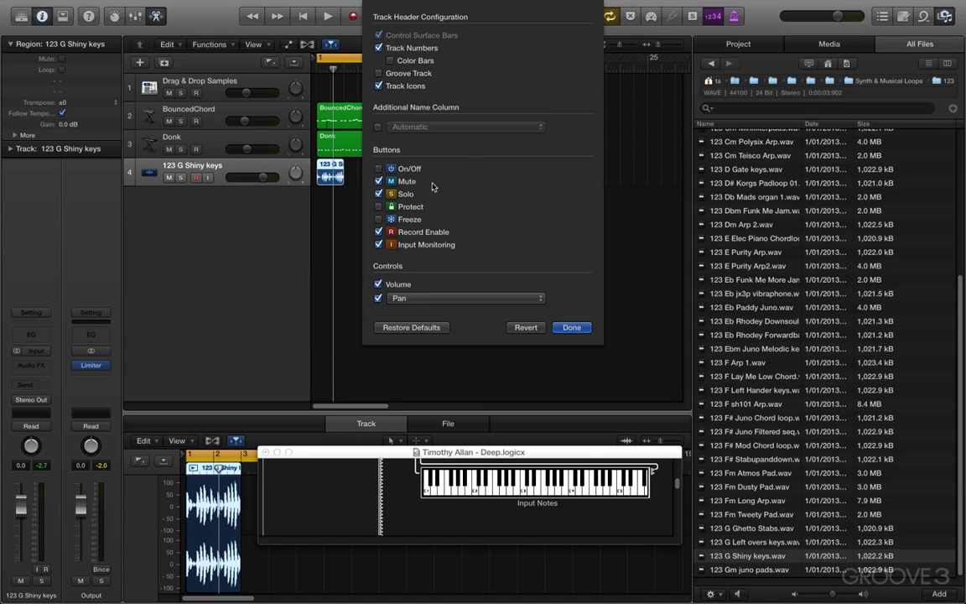
pyautogui.click(406, 85)
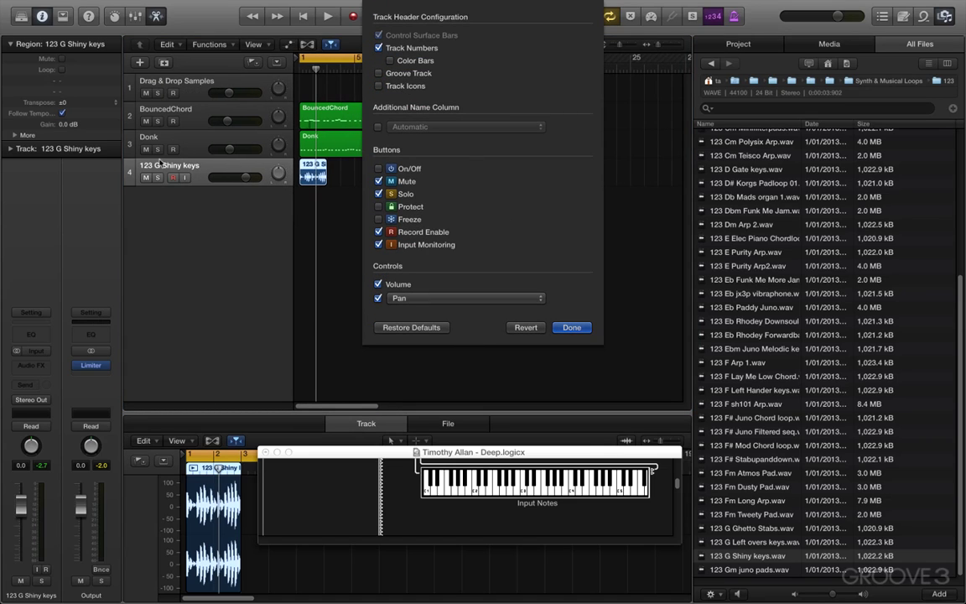
pyautogui.click(387, 88)
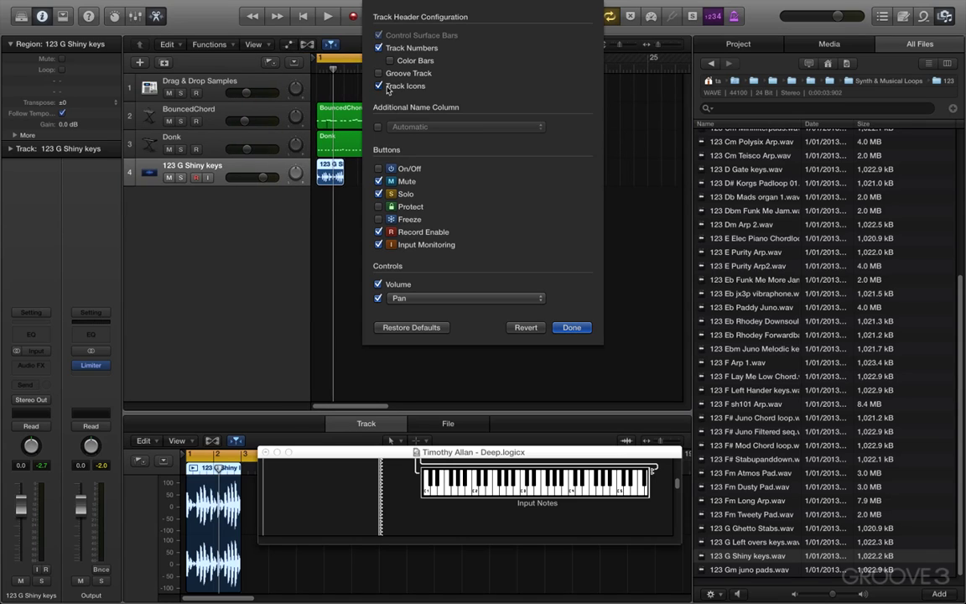
pyautogui.click(387, 87)
pyautogui.click(569, 328)
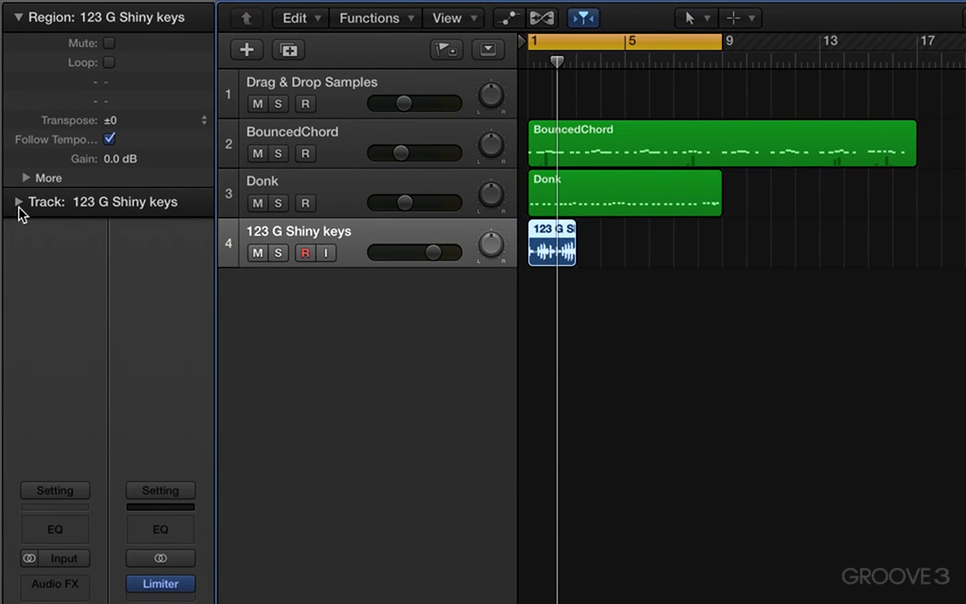
# - Expand the 123 G Shiny keys track's parameters and set its Flex Mode to Flex Time - Tempophone (FX)
pyautogui.click(11, 149)
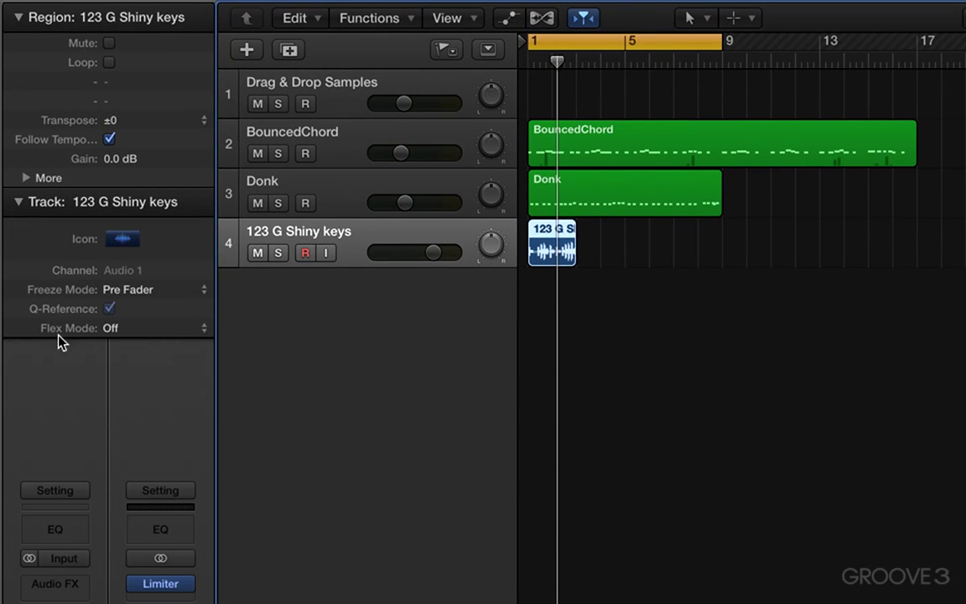
pyautogui.click(112, 328)
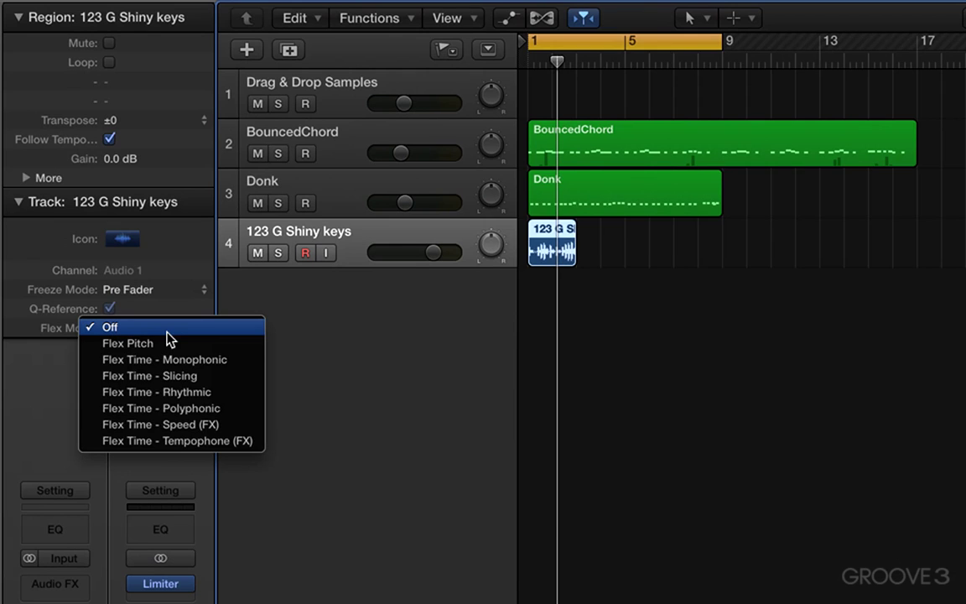
pyautogui.click(164, 441)
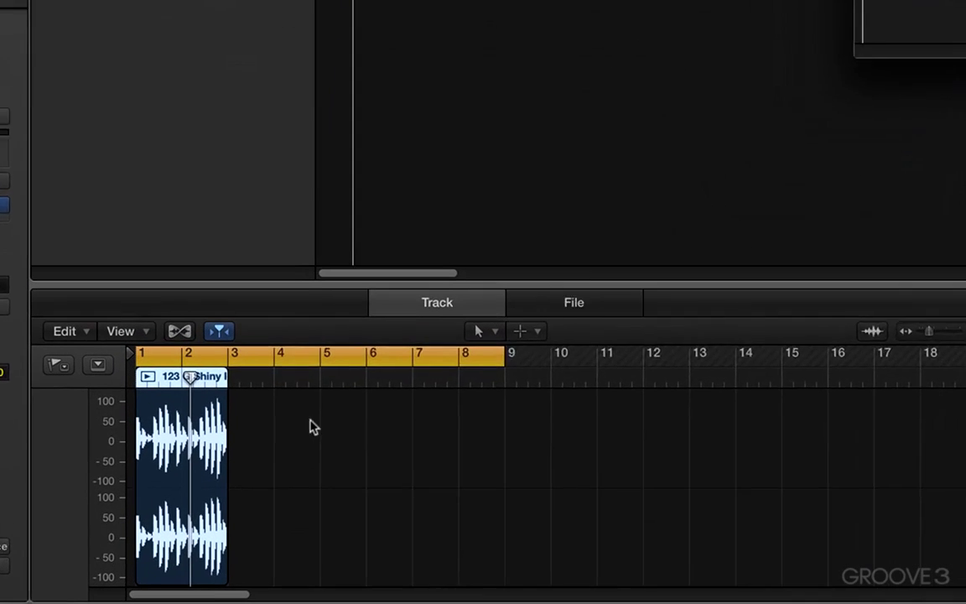
# - Stretch the 123 G Shiny keys region in the audio track editor to a length of 32 bars
pyautogui.click(242, 468)
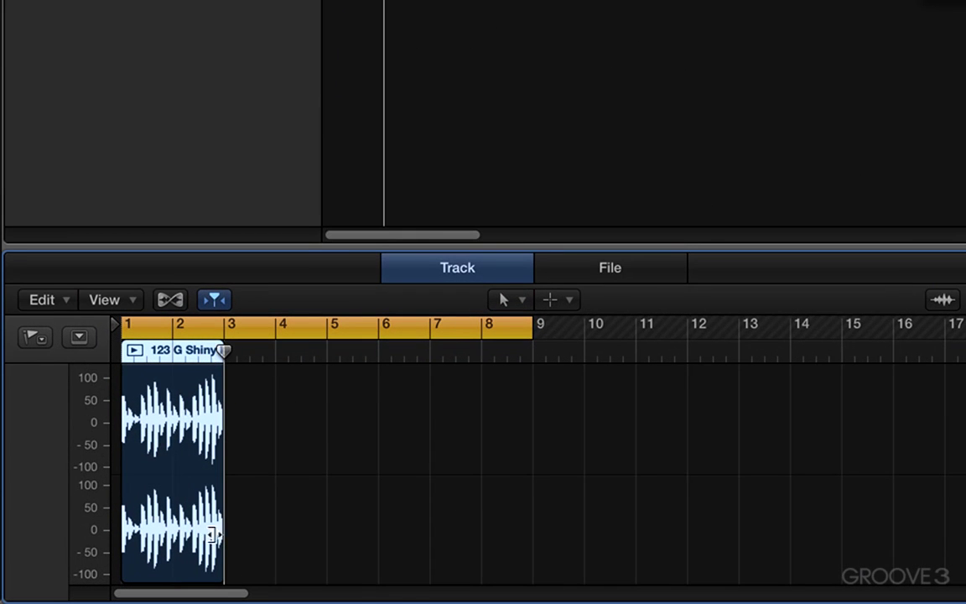
pyautogui.moveTo(215, 576)
pyautogui.mouseDown()
pyautogui.moveTo(306, 571)
pyautogui.moveTo(233, 571)
pyautogui.mouseUp()
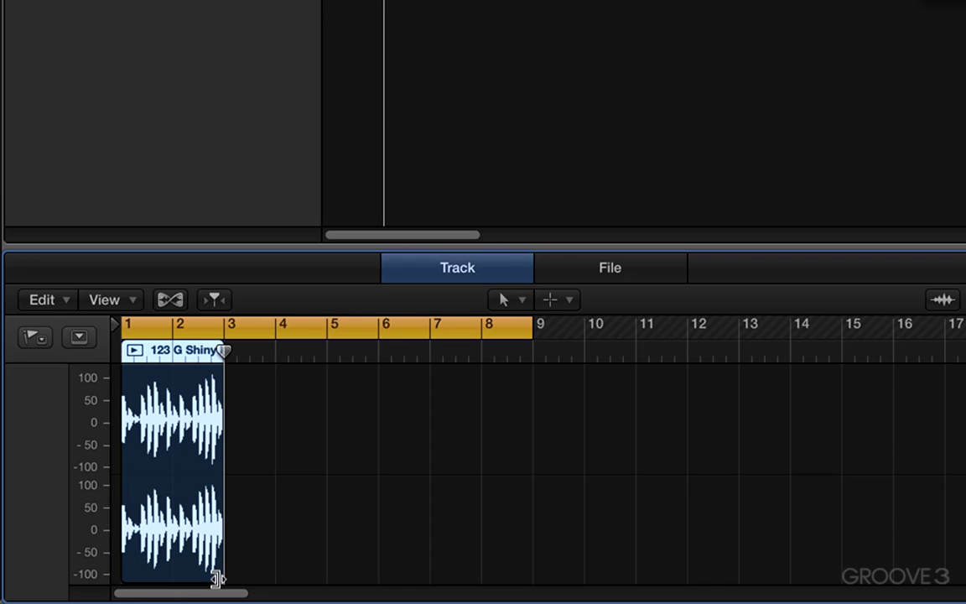
pyautogui.moveTo(216, 577); pyautogui.dragTo(863, 572)
pyautogui.moveTo(584, 586); pyautogui.dragTo(606, 578)
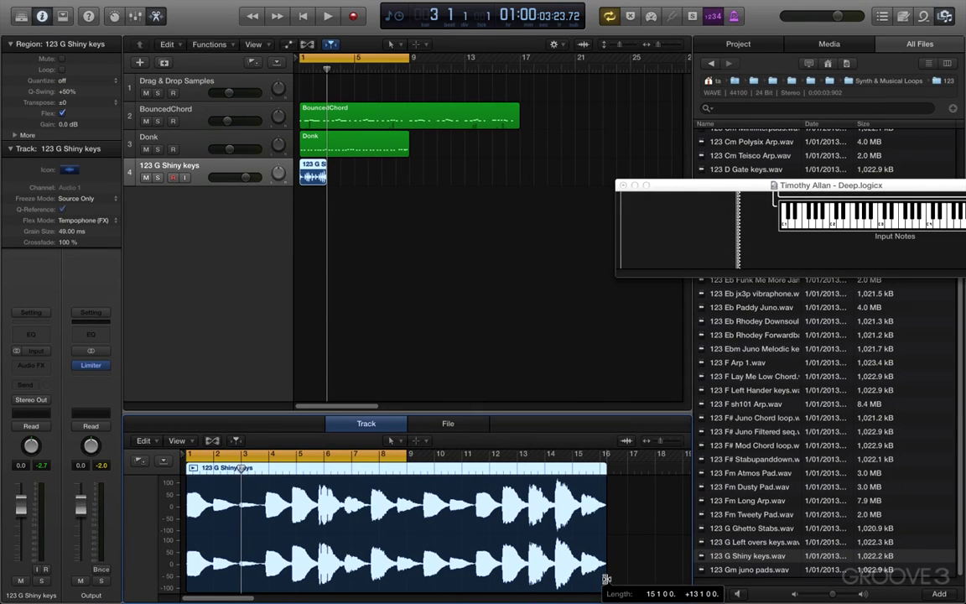
pyautogui.moveTo(606, 578); pyautogui.dragTo(638, 547)
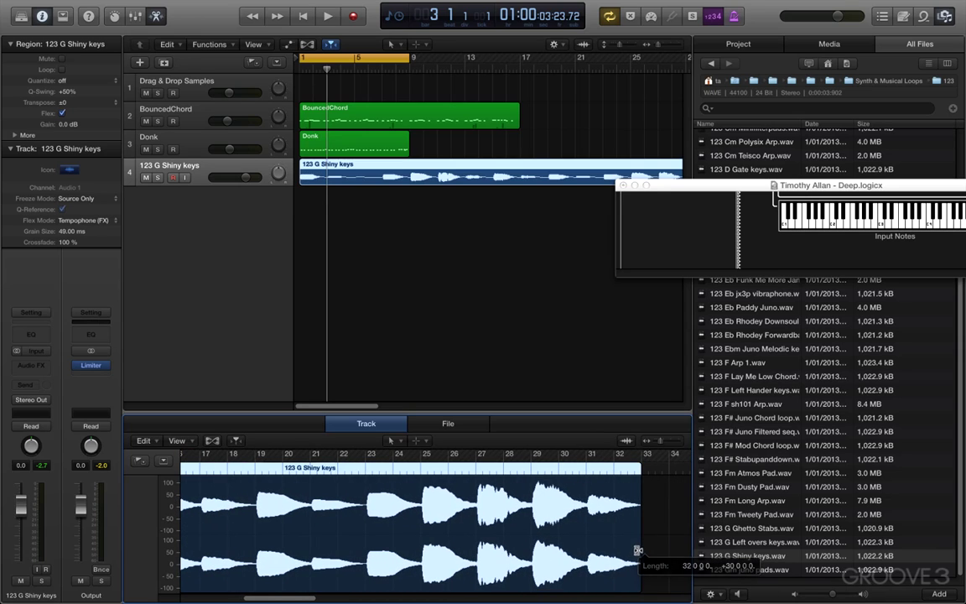
# - Hide the file browser, play the song and lower the 123 G Shiny keys track's volume to about -12.8 dB
pyautogui.click(944, 17)
pyautogui.press('space')
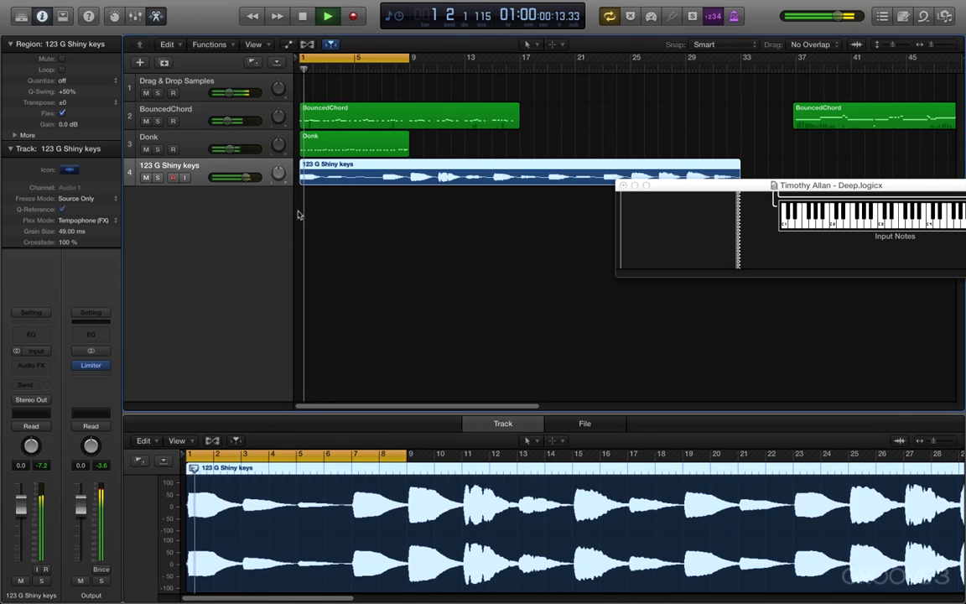
pyautogui.moveTo(251, 175); pyautogui.dragTo(214, 179)
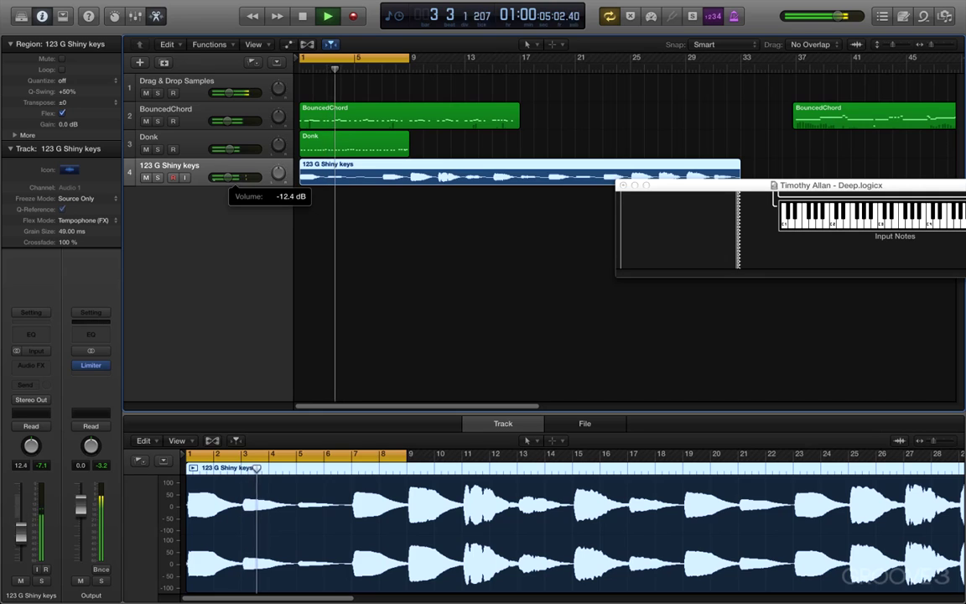
pyautogui.click(692, 195)
pyautogui.moveTo(691, 194); pyautogui.dragTo(691, 234)
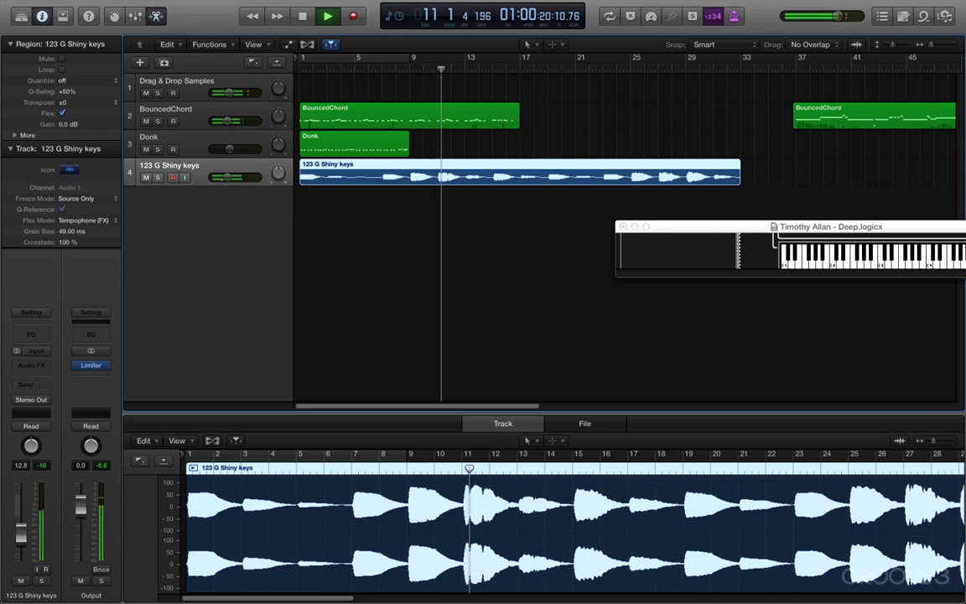
# - Lower the 123 G Shiny keys track's volume to -20.0 dB and set its Grain Size to 330 ms during playback
pyautogui.moveTo(230, 177); pyautogui.dragTo(219, 177)
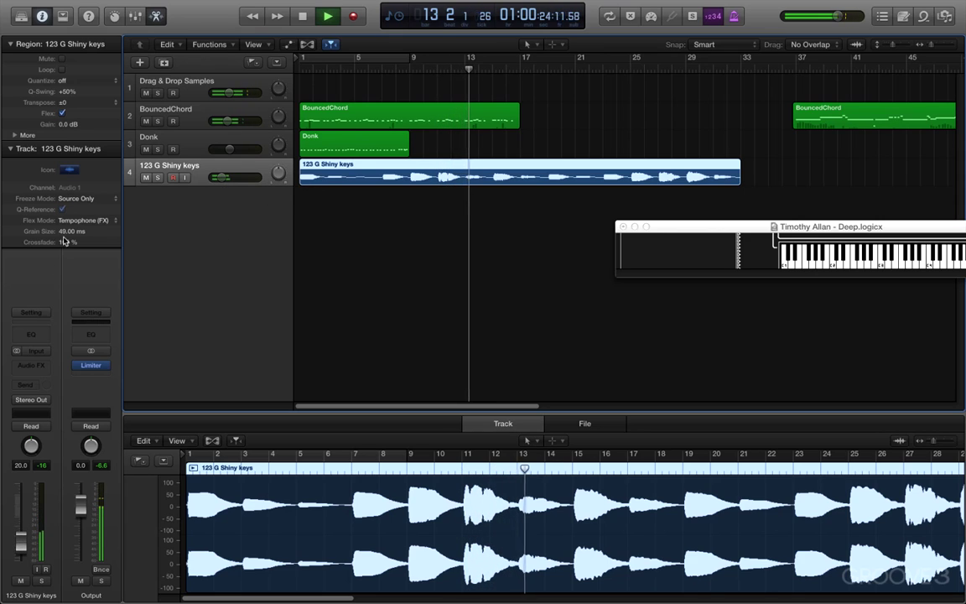
pyautogui.moveTo(68, 232); pyautogui.dragTo(69, 205)
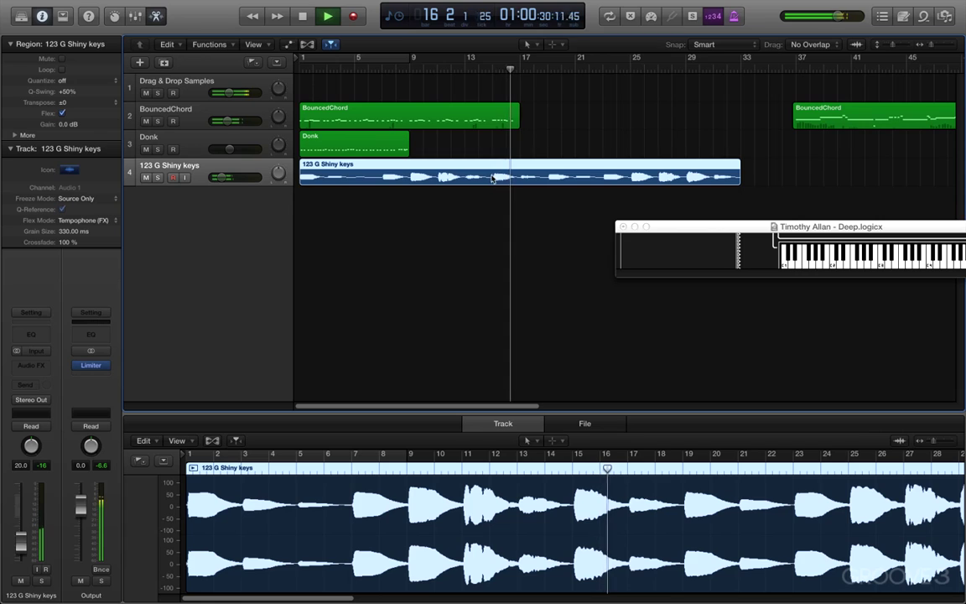
pyautogui.press('space')
# - Isolate bars 15 to 17 of the 123 G Shiny keys region as a separate piece and delete the part before it
pyautogui.moveTo(493, 176); pyautogui.dragTo(520, 176)
pyautogui.click(514, 166)
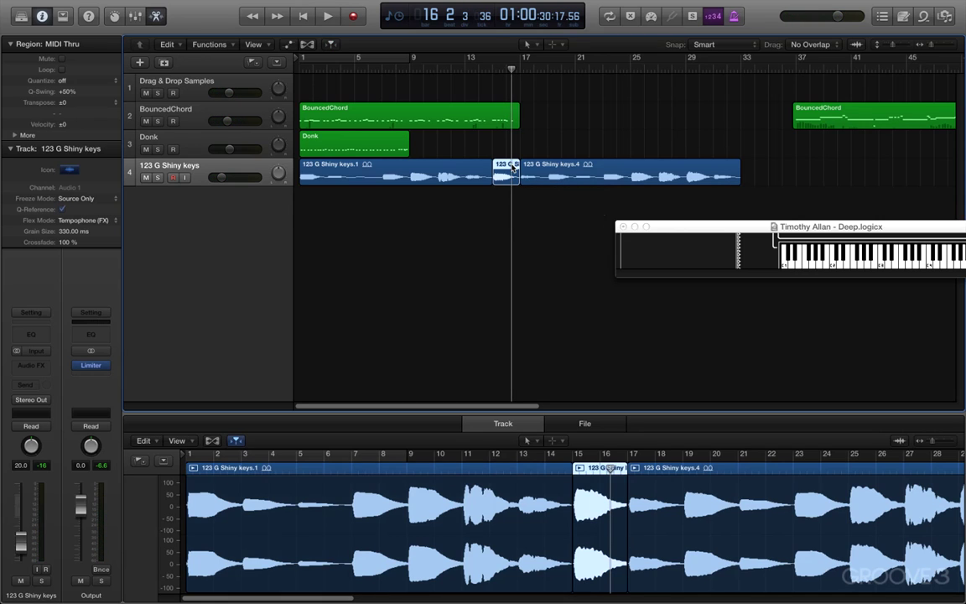
pyautogui.click(461, 166)
pyautogui.press('Delete')
pyautogui.click(533, 166)
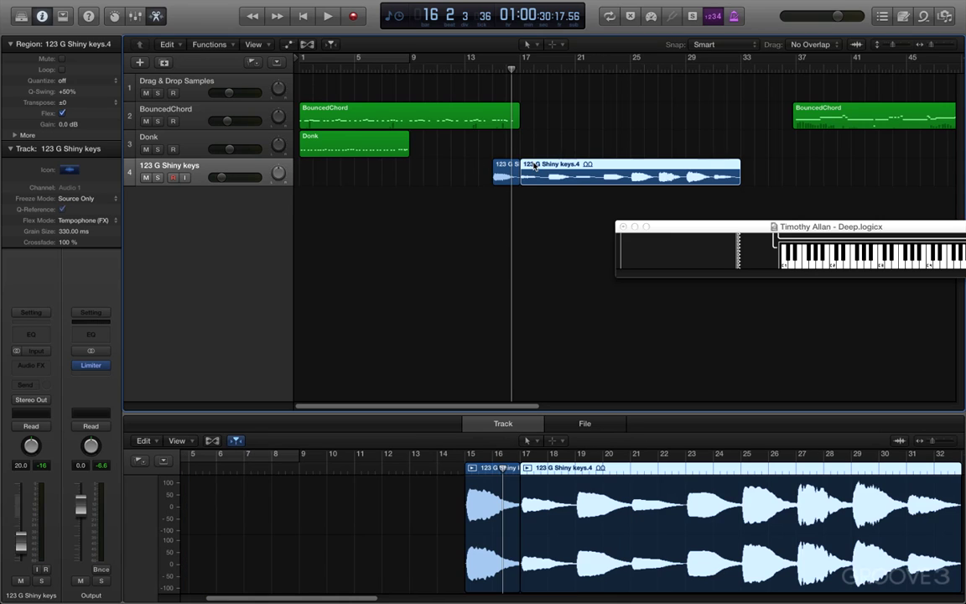
# - Play from bar 25, move the isolated piece to bar 2 and the section from bars 25 to 27 to bar 6
pyautogui.click(631, 71)
pyautogui.press('space')
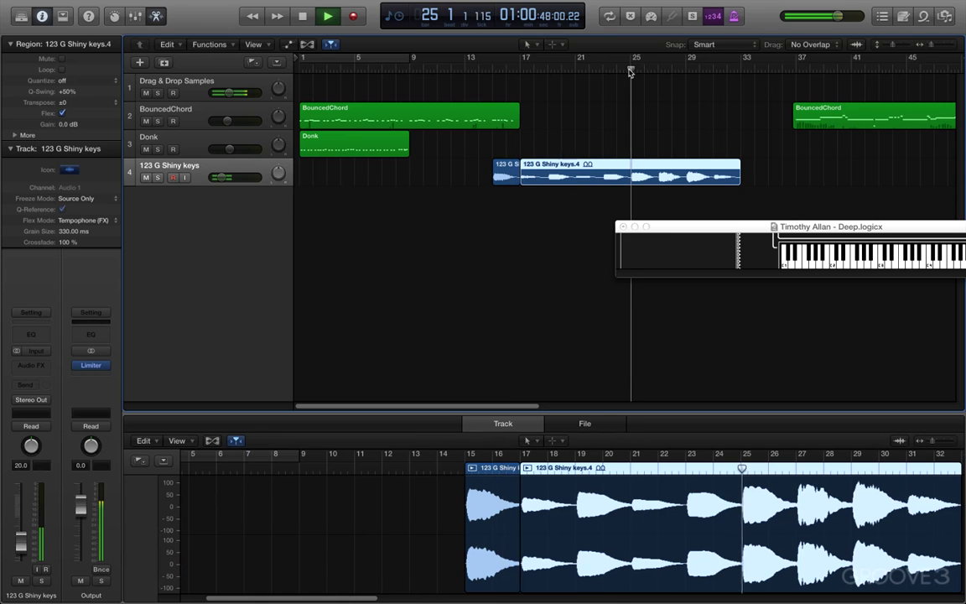
pyautogui.moveTo(506, 169); pyautogui.dragTo(325, 168)
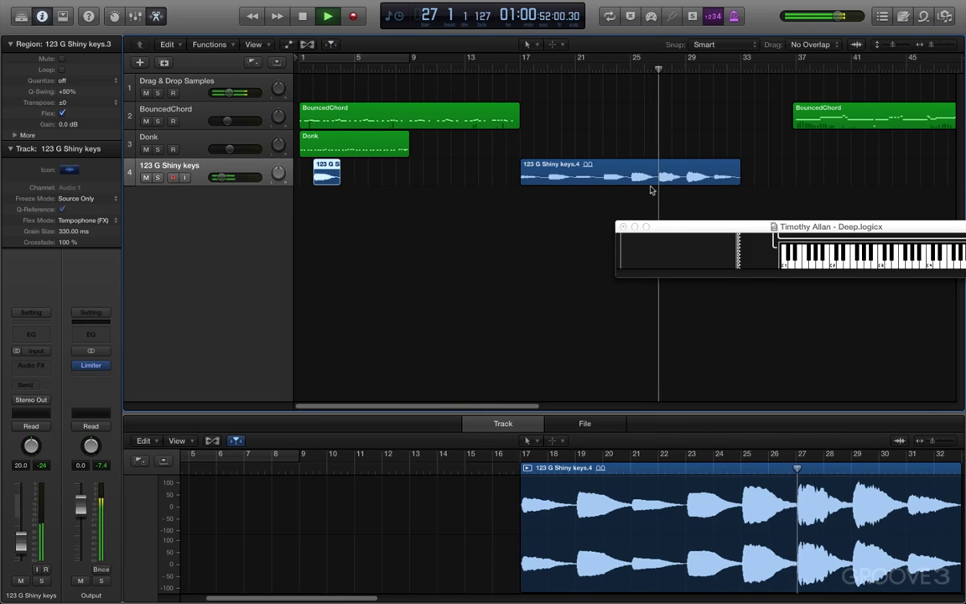
pyautogui.moveTo(629, 178)
pyautogui.mouseDown()
pyautogui.moveTo(654, 178)
pyautogui.moveTo(369, 175)
pyautogui.mouseUp()
# - Play the song from the beginning and lower the 123 G Shiny keys track's volume to -25.5 dB
pyautogui.press('Return')
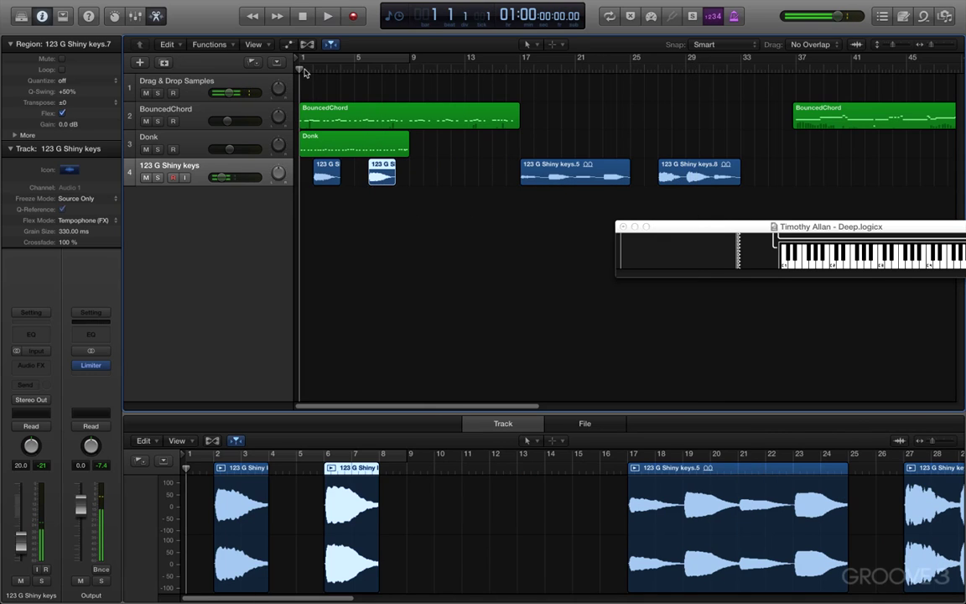
pyautogui.press('space')
pyautogui.moveTo(222, 179); pyautogui.dragTo(218, 179)
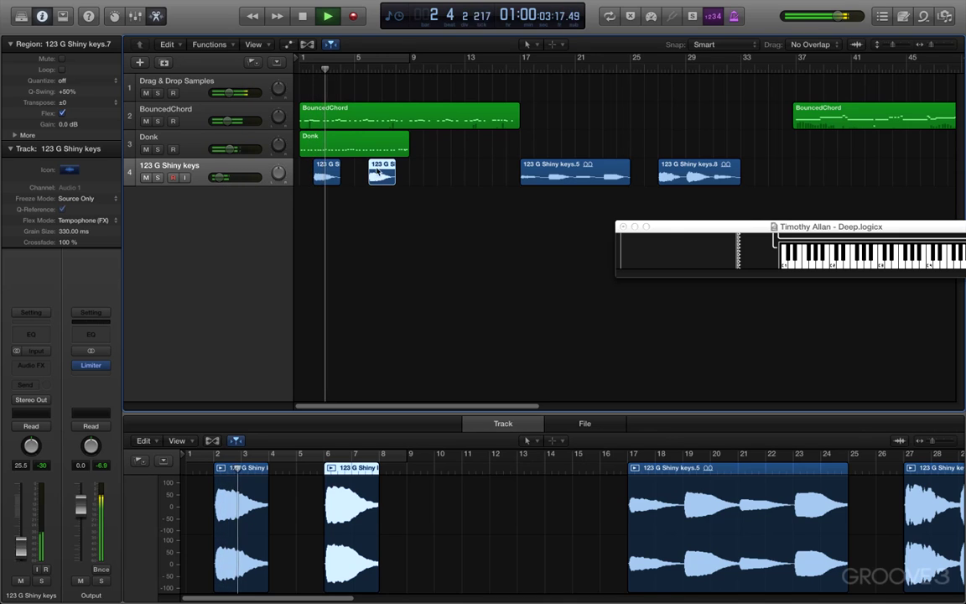
pyautogui.moveTo(378, 172)
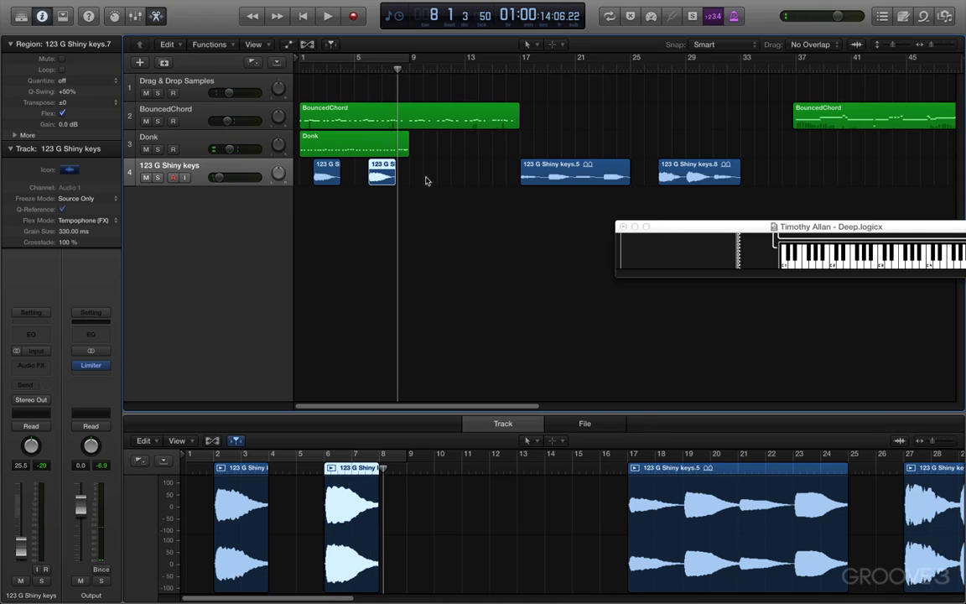
# - Move the floating window off the regions, add a fade-out of about 0.7 bar to 123 G Shiny keys.7 and play it
pyautogui.press('z')
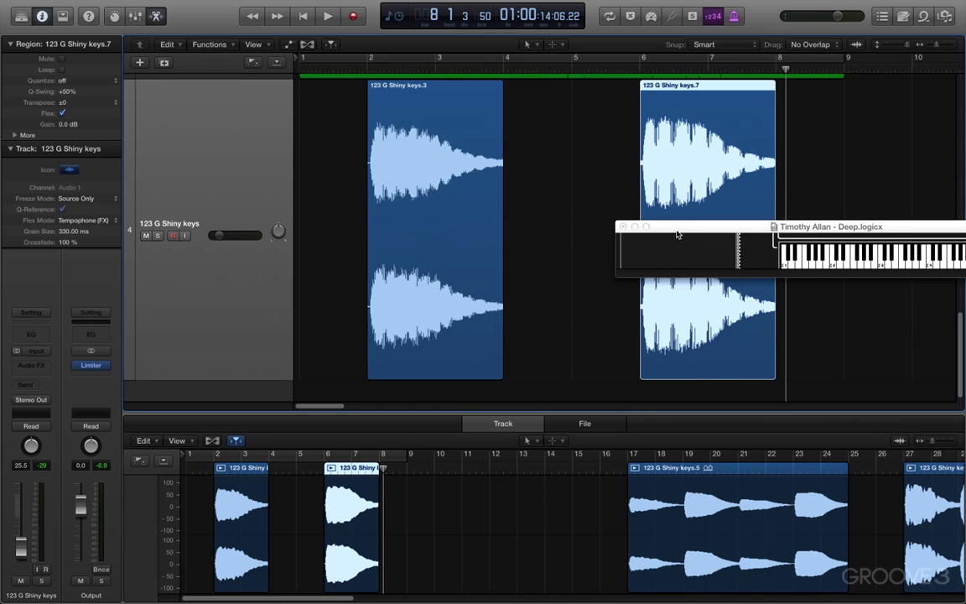
pyautogui.moveTo(677, 235); pyautogui.dragTo(615, 426)
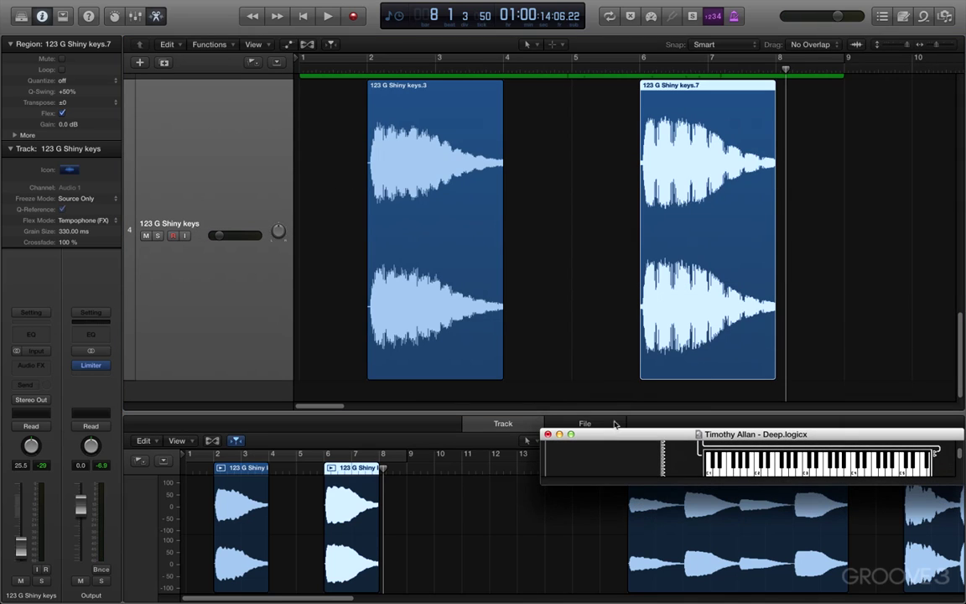
pyautogui.click(775, 90)
pyautogui.moveTo(769, 92); pyautogui.dragTo(730, 95)
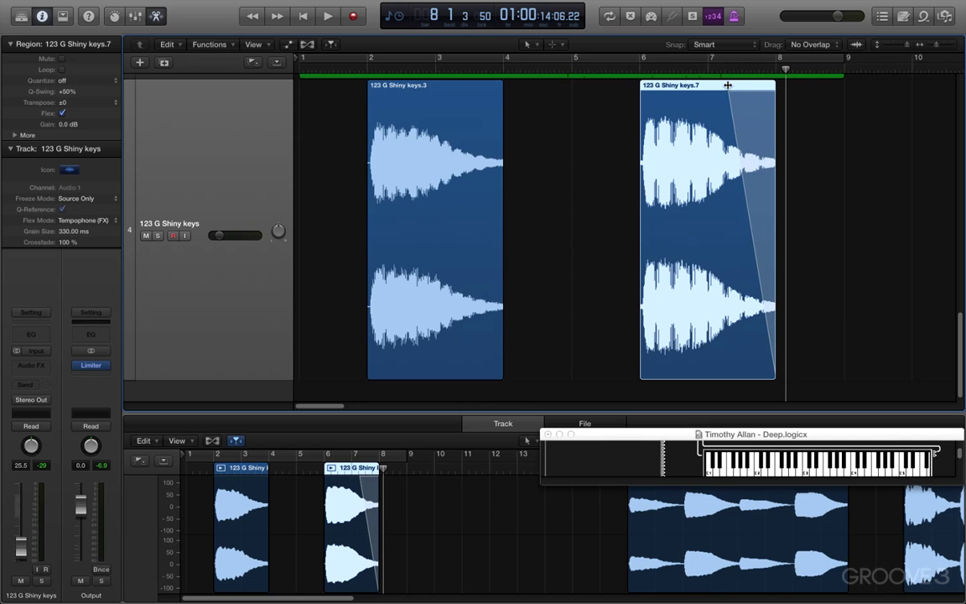
pyautogui.click(715, 67)
pyautogui.press('space')
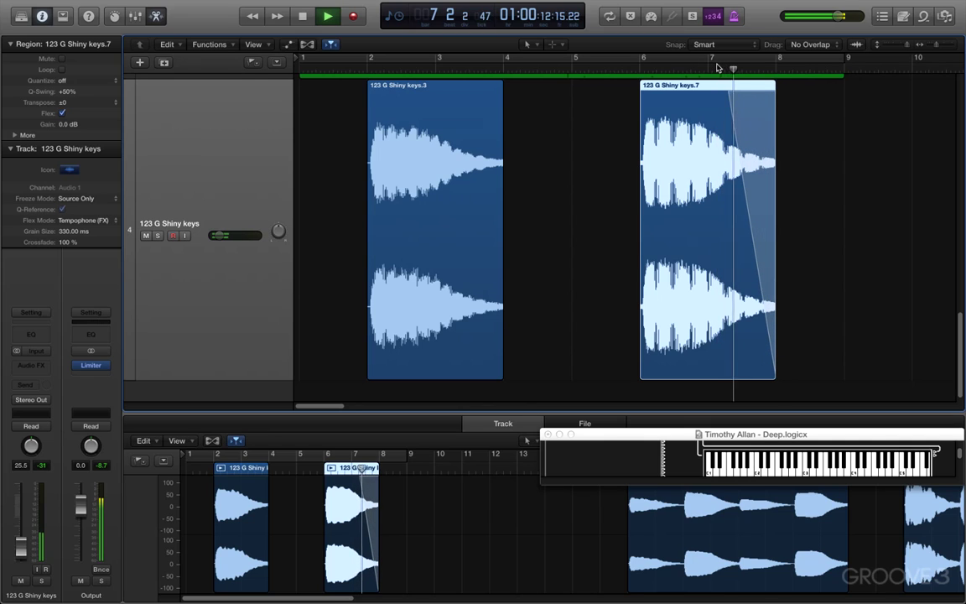
pyautogui.press('space')
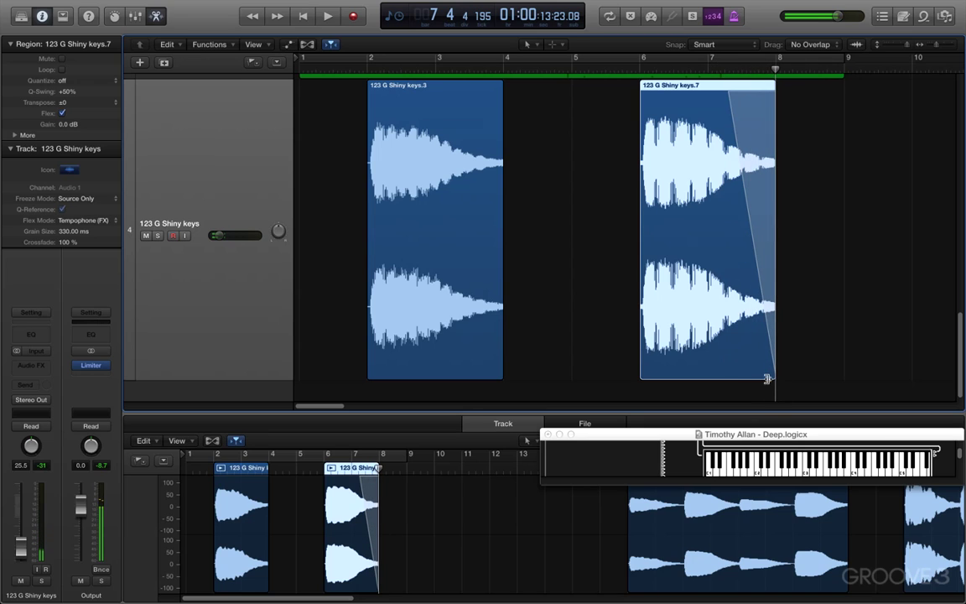
# - Shorten 123 G Shiny keys.7 to end halfway through bar 7 and add a short fade-out to 123 G Shiny keys.3
pyautogui.moveTo(763, 379); pyautogui.dragTo(730, 379)
pyautogui.click(689, 78)
pyautogui.click(688, 70)
pyautogui.press('space')
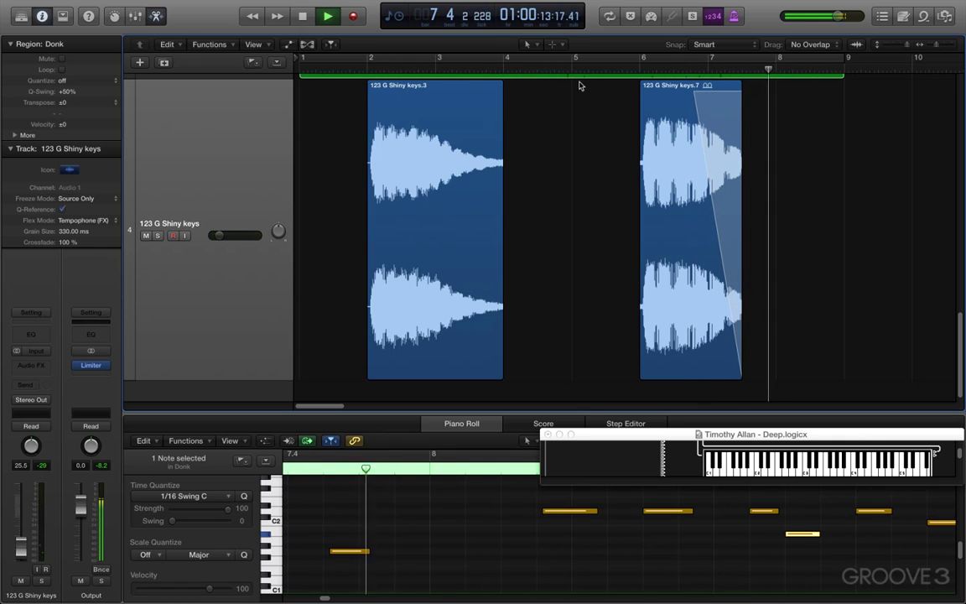
pyautogui.click(366, 71)
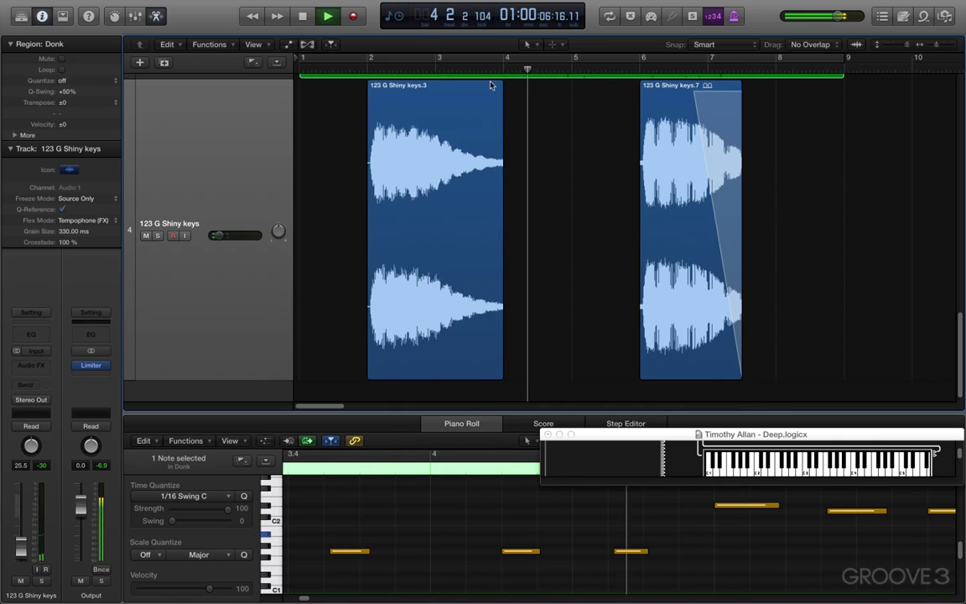
pyautogui.moveTo(500, 83); pyautogui.dragTo(476, 101)
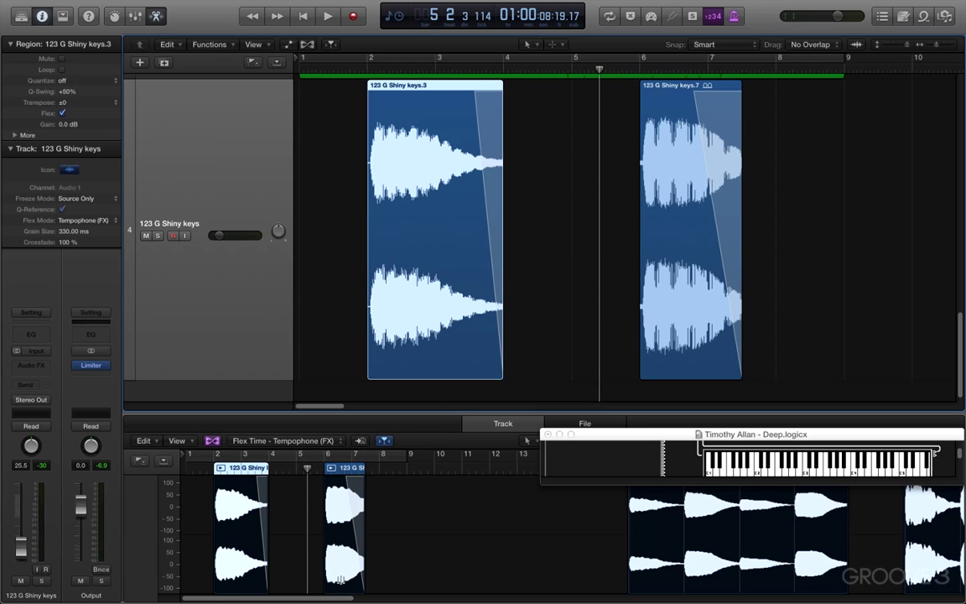
# - Stretch both 123 G Shiny keys regions together, giving the first a length of 3 3 2 0, and play them
pyautogui.moveTo(808, 356); pyautogui.dragTo(356, 332)
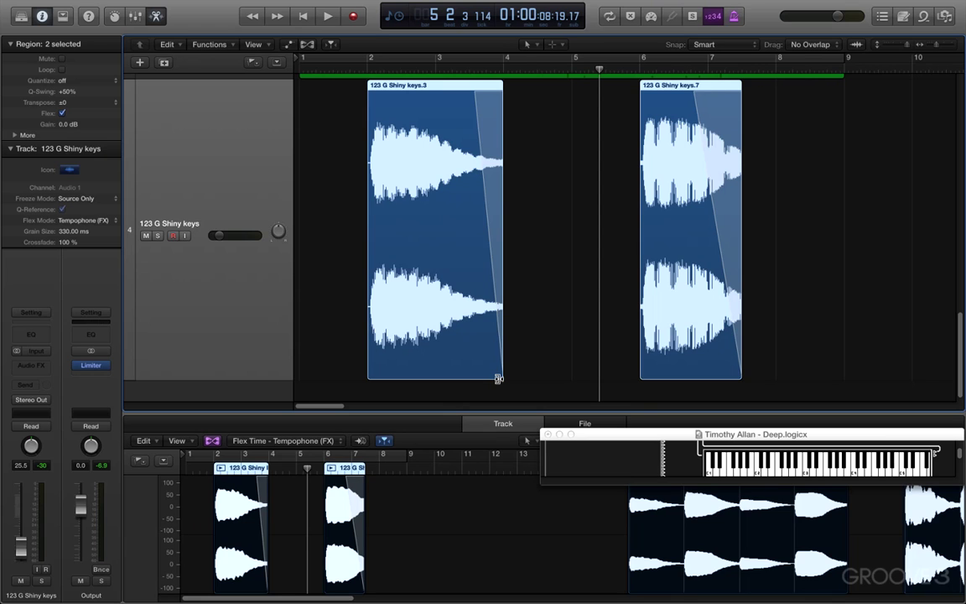
pyautogui.moveTo(499, 378); pyautogui.dragTo(629, 373)
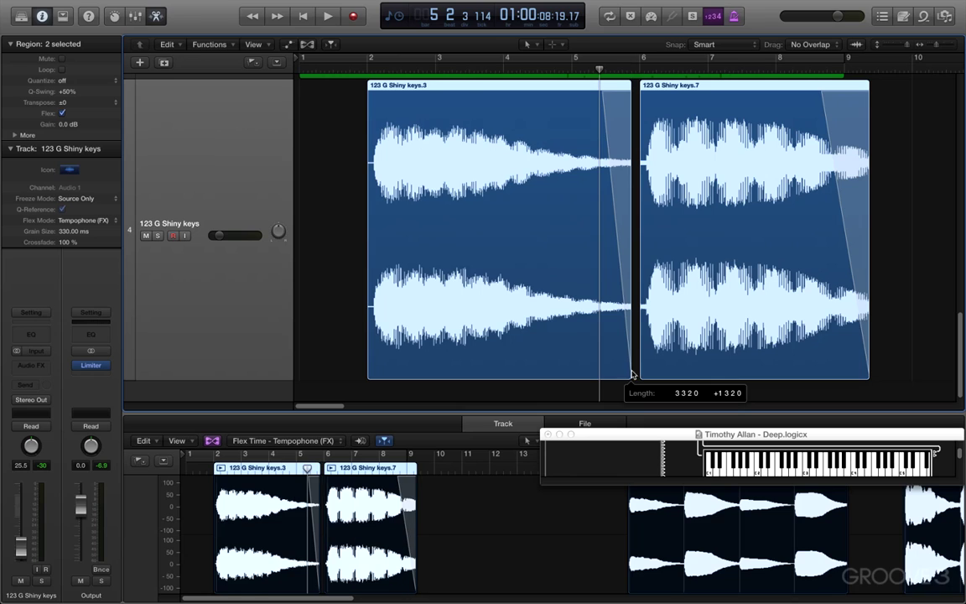
pyautogui.doubleClick(358, 71)
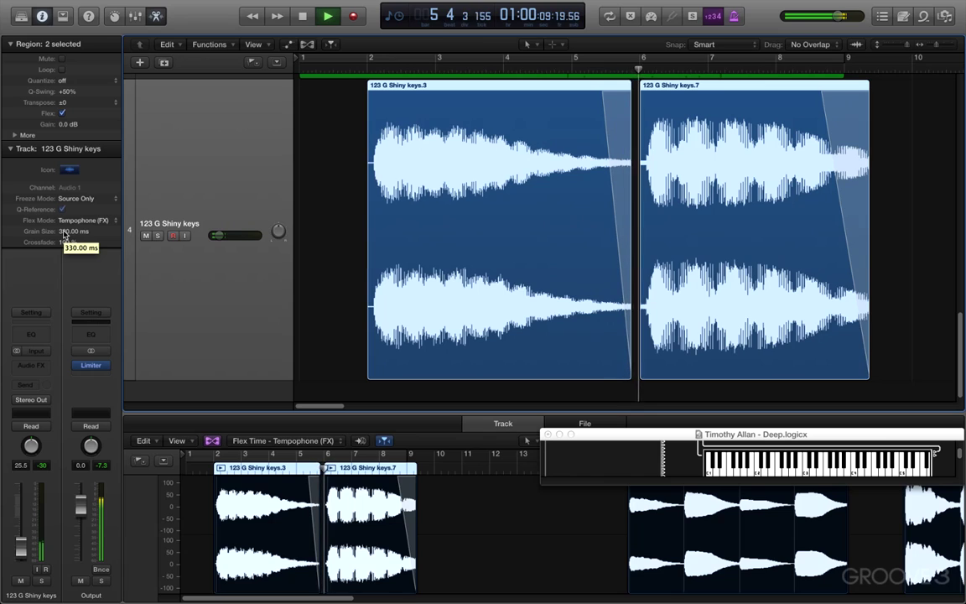
# - Stop playback and add short fade-ins to the starts of both stretched 123 G Shiny keys regions
pyautogui.press('space')
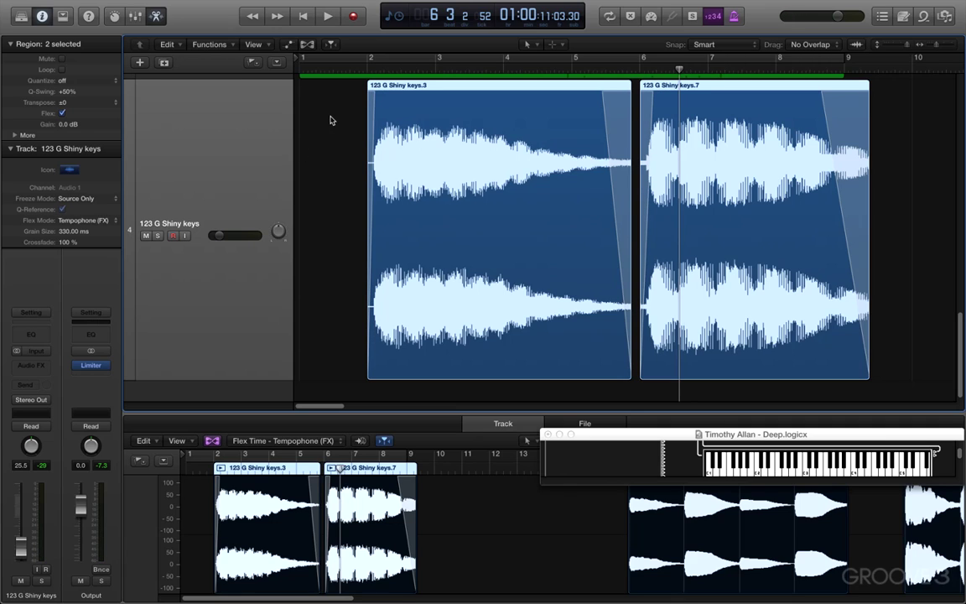
pyautogui.moveTo(331, 120); pyautogui.dragTo(618, 139)
pyautogui.moveTo(337, 127); pyautogui.dragTo(703, 141)
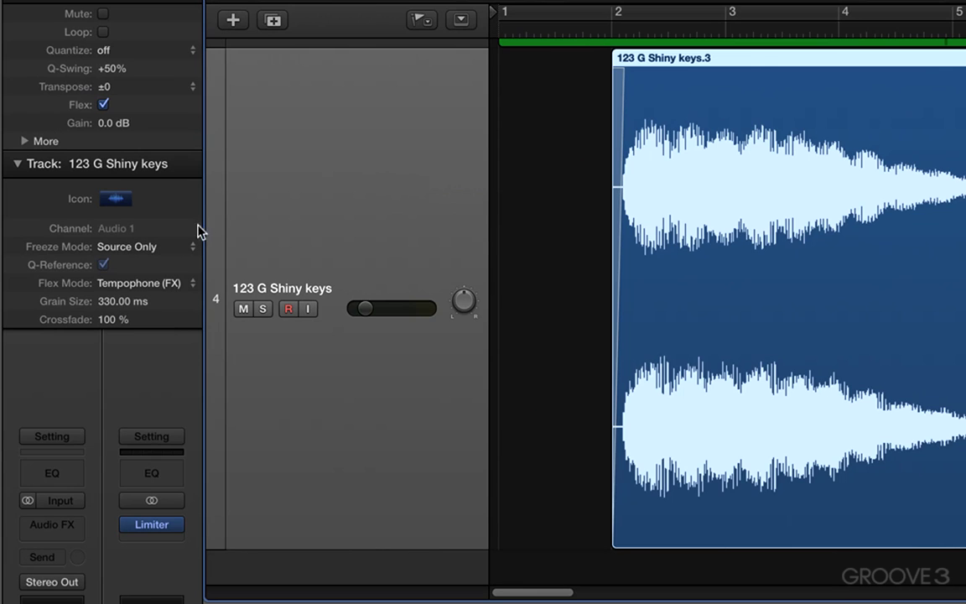
# - Try other Grain Size values such as 390 ms on the playing 123 G Shiny keys track, and return it to 330 ms
pyautogui.press('space')
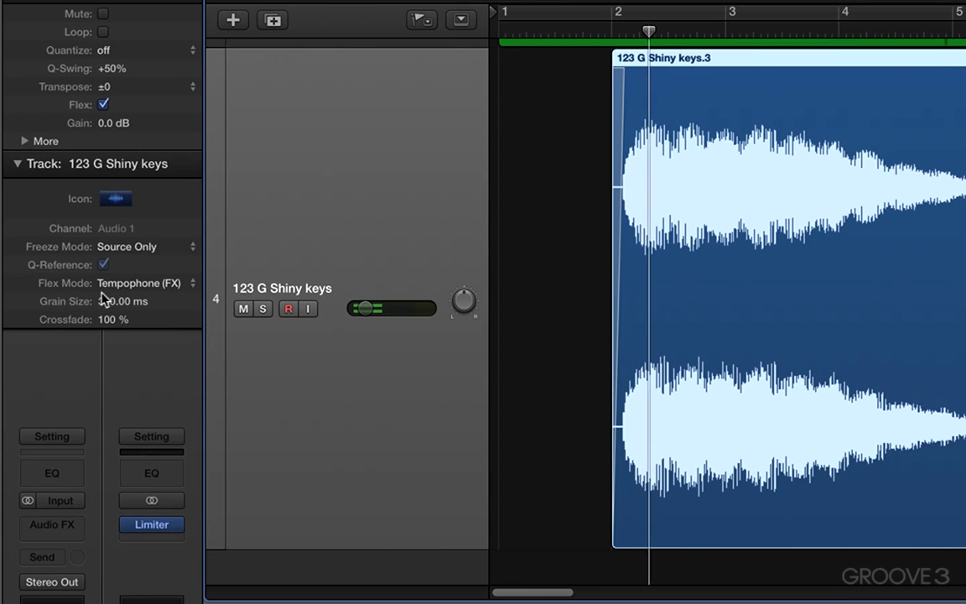
pyautogui.moveTo(121, 301); pyautogui.dragTo(104, 349)
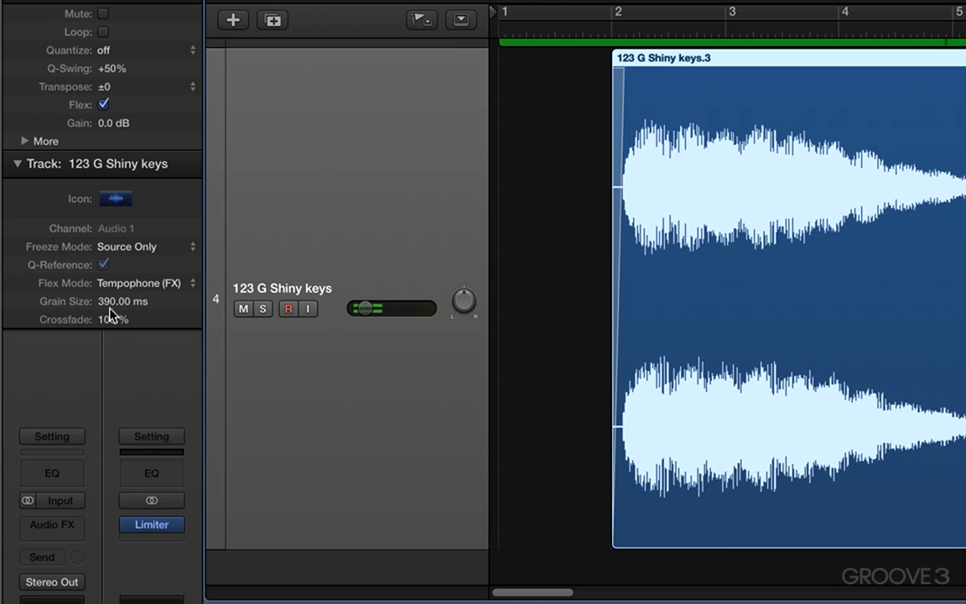
pyautogui.moveTo(109, 310); pyautogui.dragTo(109, 318)
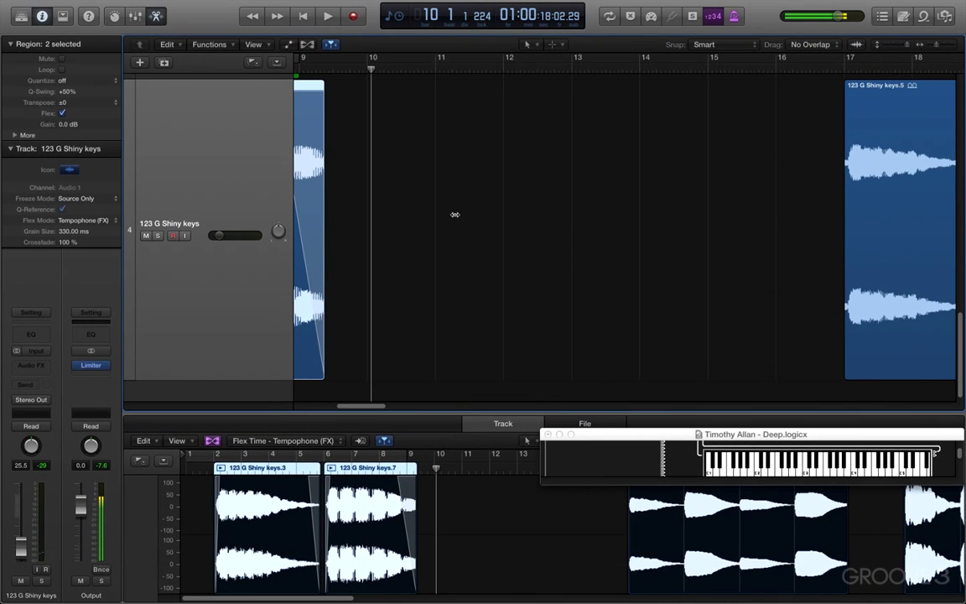
# - Delete the leftover 123 G Shiny keys.5 and 123 G Shiny keys.8 regions from bar 17 onward
pyautogui.press('super+Left')
pyautogui.press('super+Left')
pyautogui.press('super+Left')
pyautogui.press('super+Left')
pyautogui.press('super+Left')
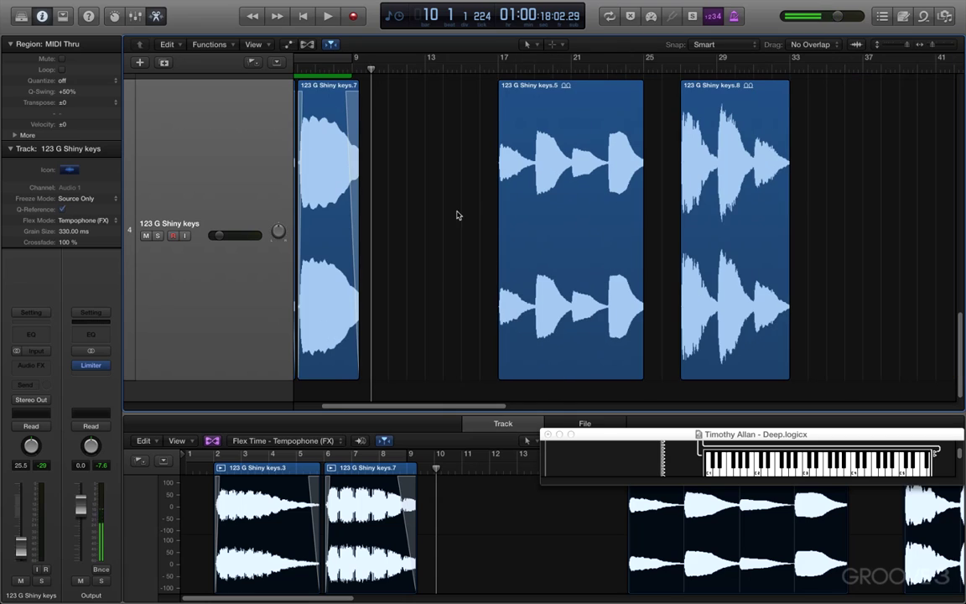
pyautogui.hotkey('shift', 'f')
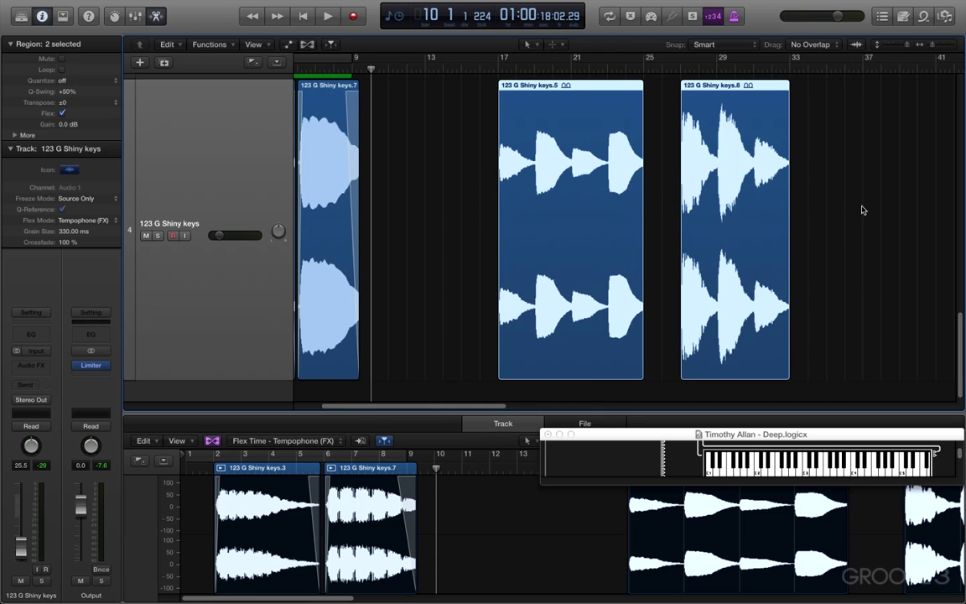
pyautogui.press('Delete')
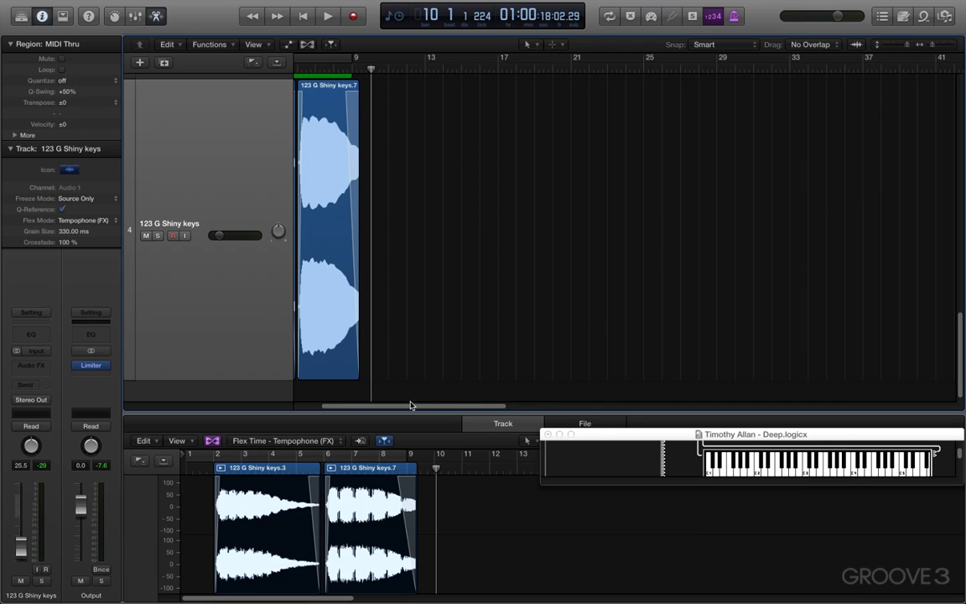
# - Turn on the cycle over bars 1 to 9 and play the stretched 123 G Shiny keys chords with the other tracks
pyautogui.hscroll(-5, 410, 405)
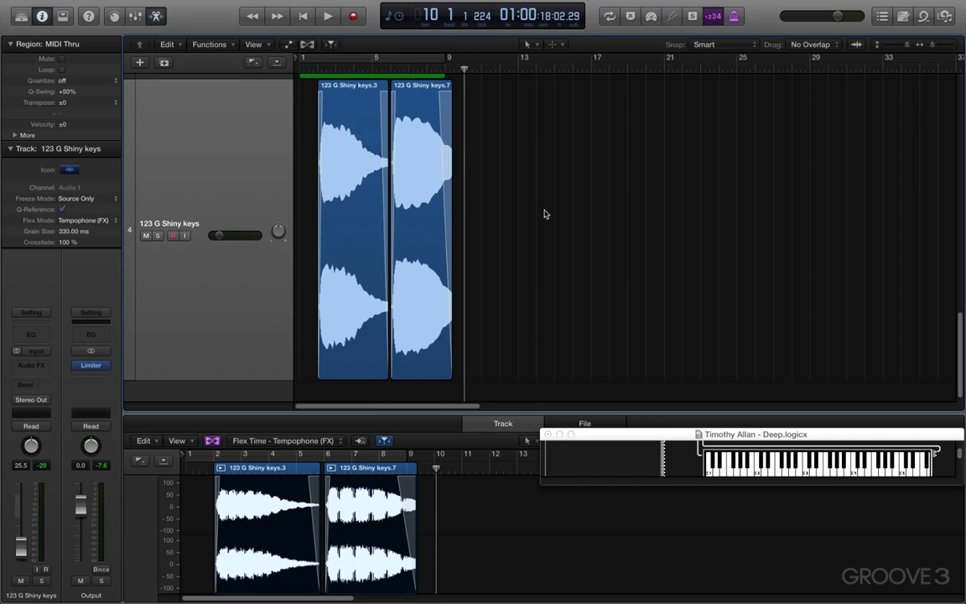
pyautogui.press('z')
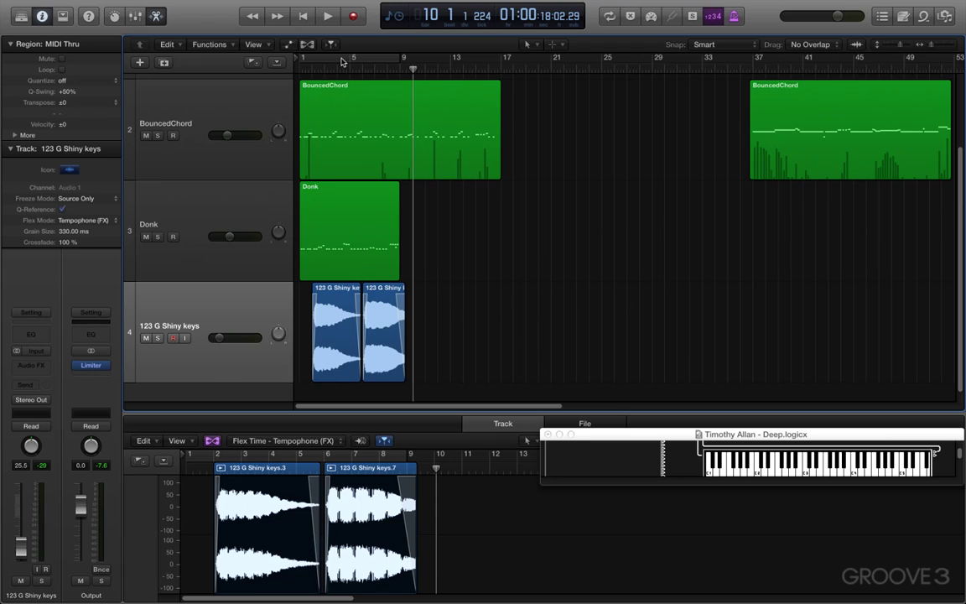
pyautogui.press('c')
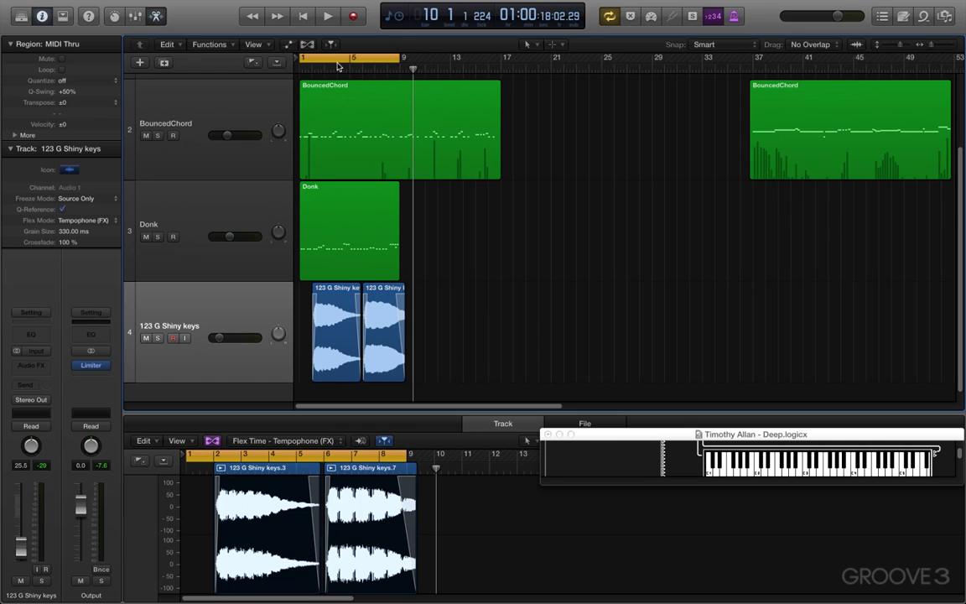
pyautogui.press('space')
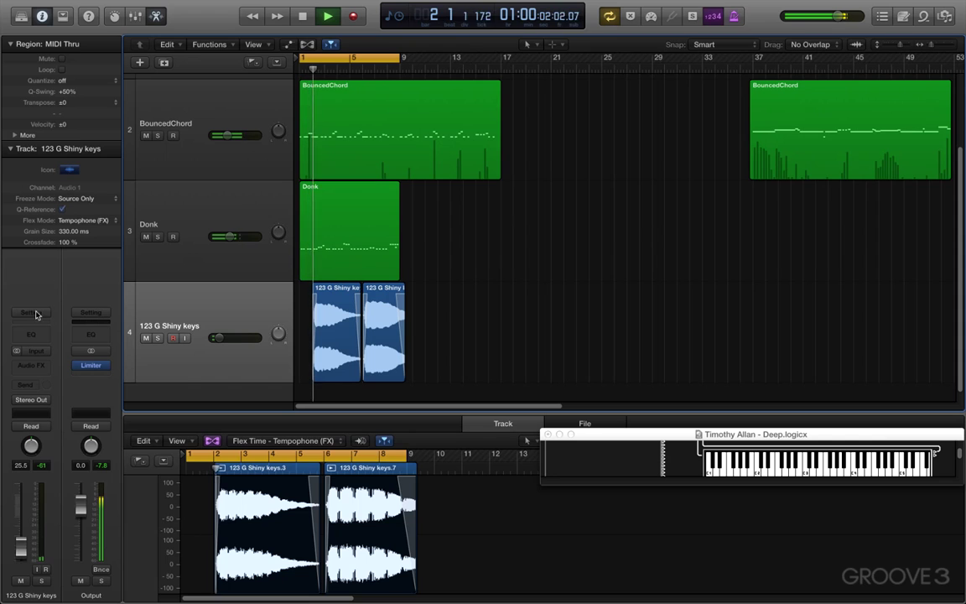
# - Add a Channel EQ to the 123 G Shiny keys track with a low cut at 184 Hz and a high cut at 12200 Hz
pyautogui.click(34, 335)
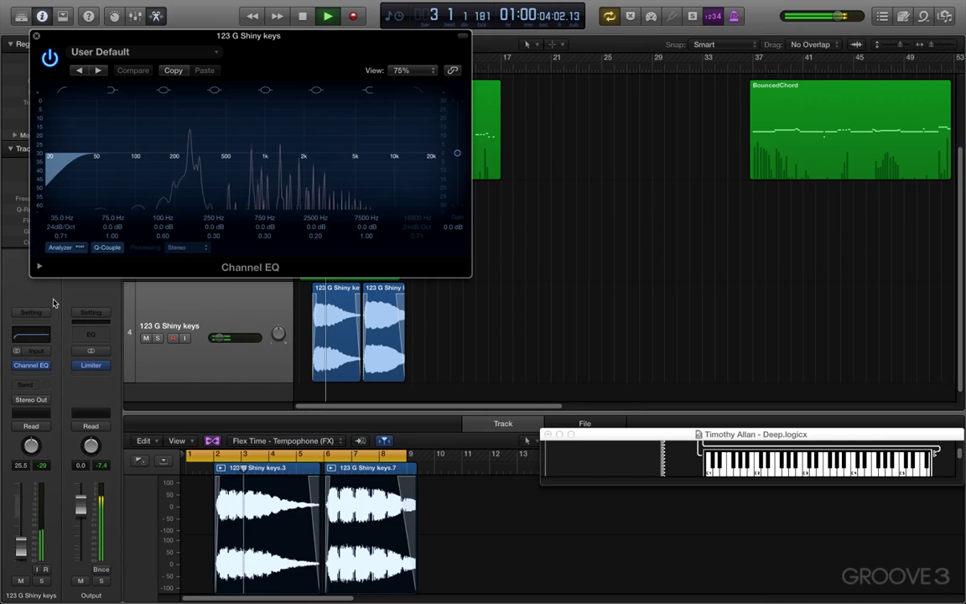
pyautogui.moveTo(138, 41); pyautogui.dragTo(542, 167)
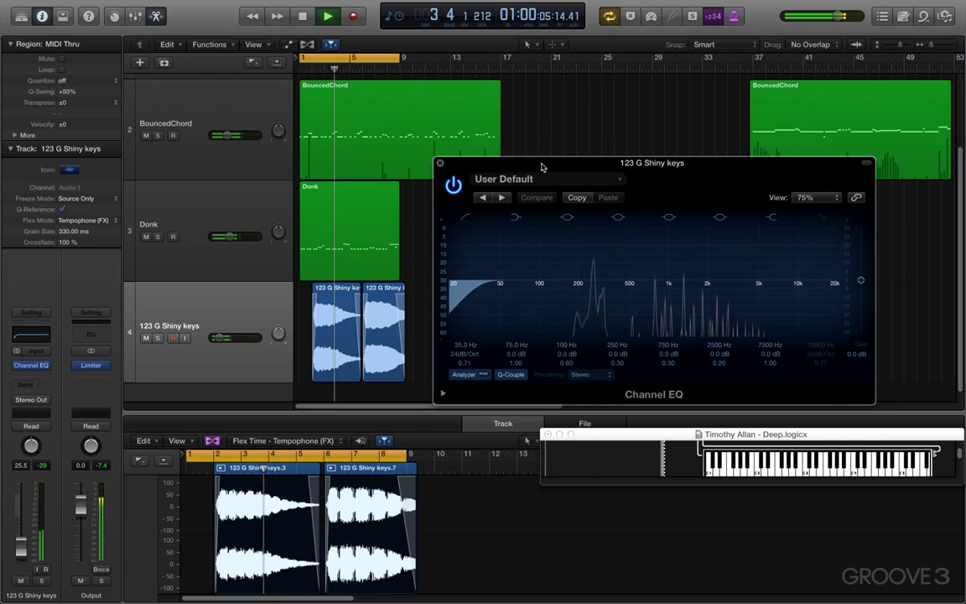
pyautogui.click(463, 294)
pyautogui.moveTo(484, 296); pyautogui.dragTo(570, 287)
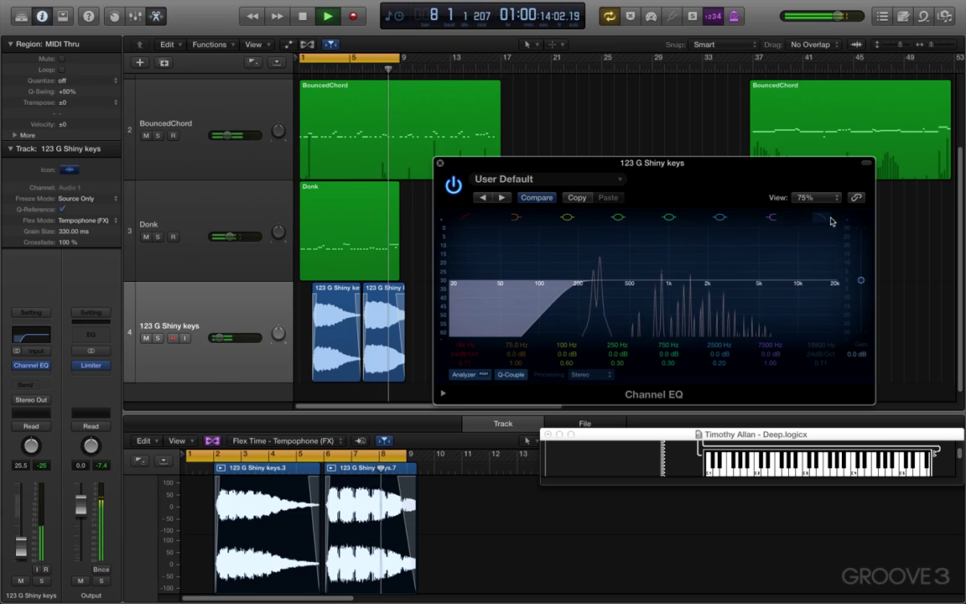
pyautogui.moveTo(833, 289); pyautogui.dragTo(835, 312)
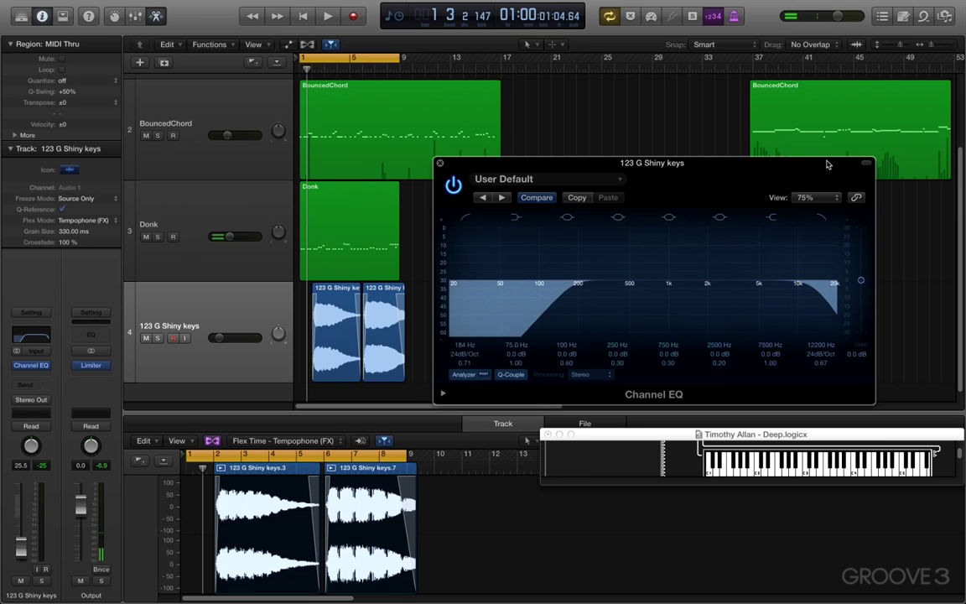
# - Reposition the Channel EQ window beside the 123 G Shiny keys regions and play the filtered chords
pyautogui.moveTo(540, 163); pyautogui.dragTo(596, 149)
pyautogui.click(549, 164)
pyautogui.click(517, 160)
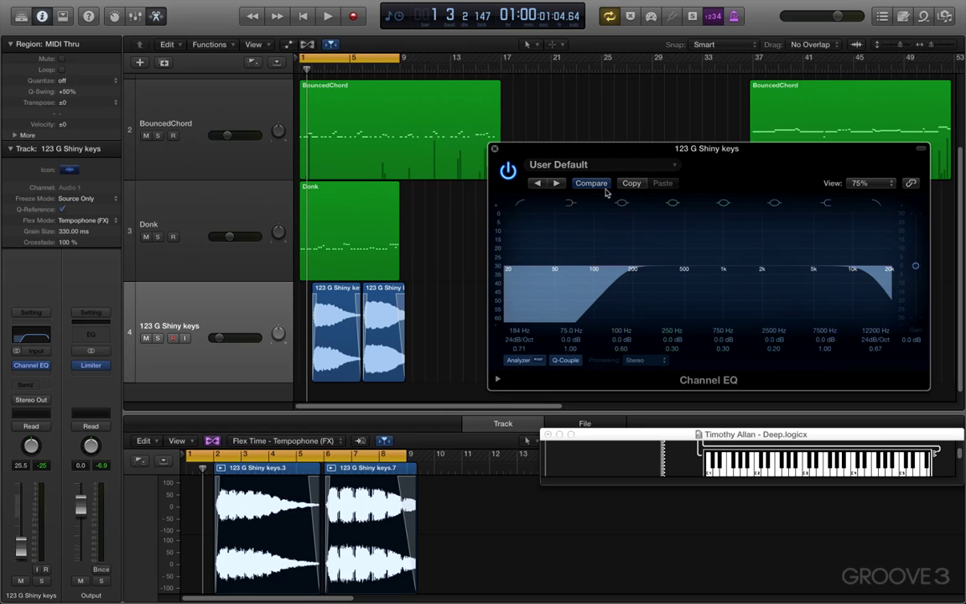
pyautogui.moveTo(612, 152); pyautogui.dragTo(611, 170)
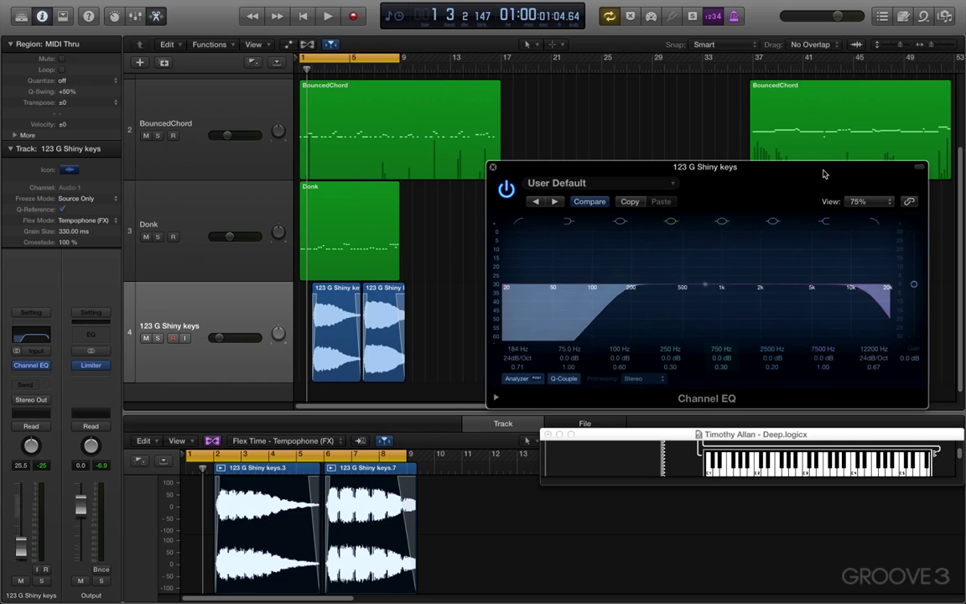
pyautogui.moveTo(825, 170); pyautogui.dragTo(814, 211)
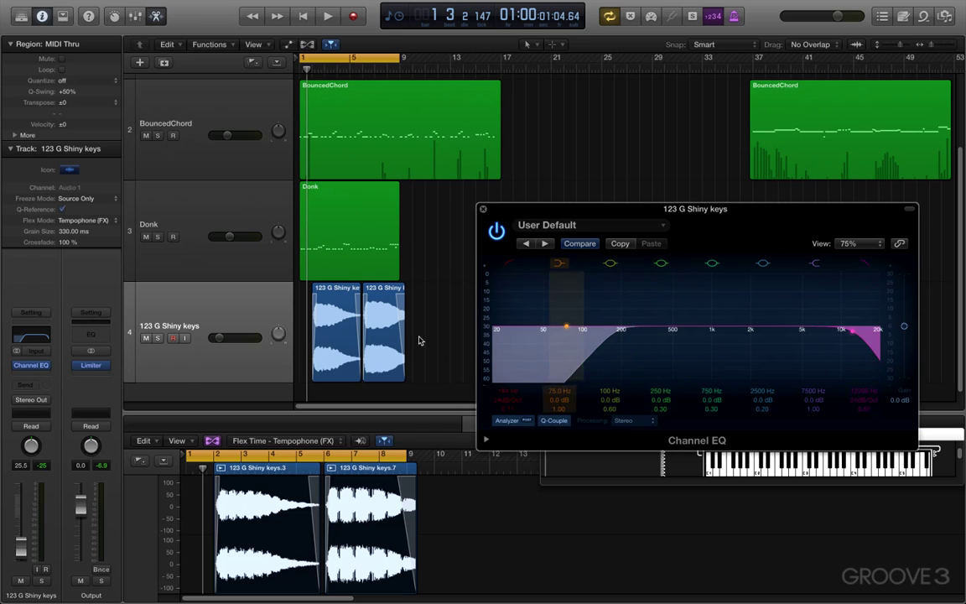
pyautogui.press('space')
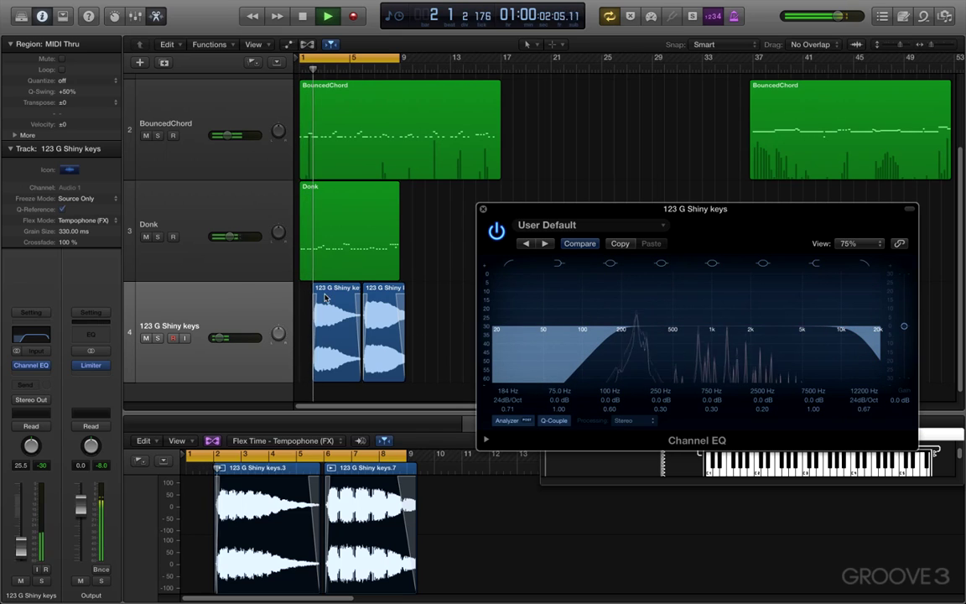
# - Insert a Tape Delay after the Channel EQ on the 123 G Shiny keys track and move its window off the track headers
pyautogui.click(31, 366)
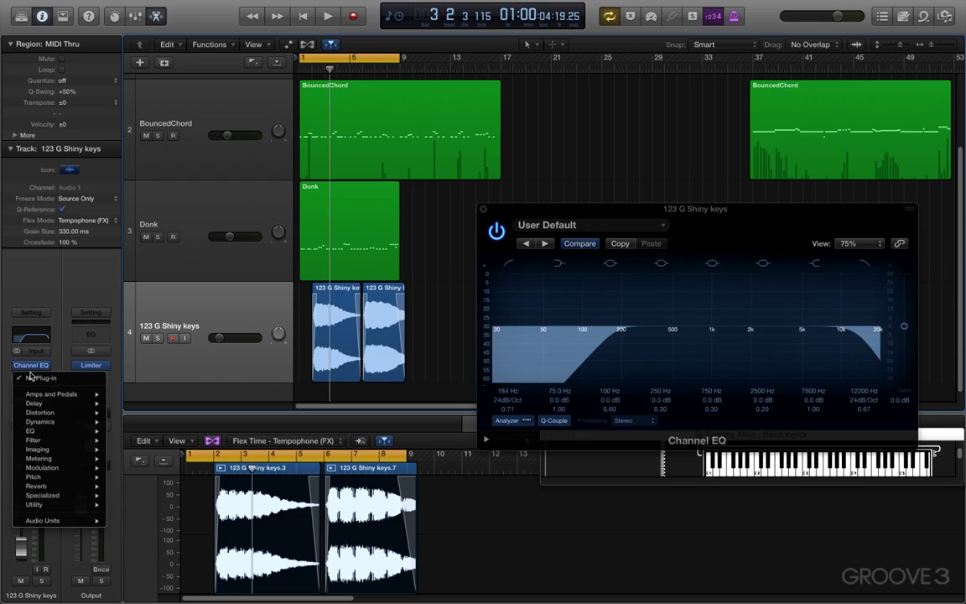
pyautogui.moveTo(40, 405)
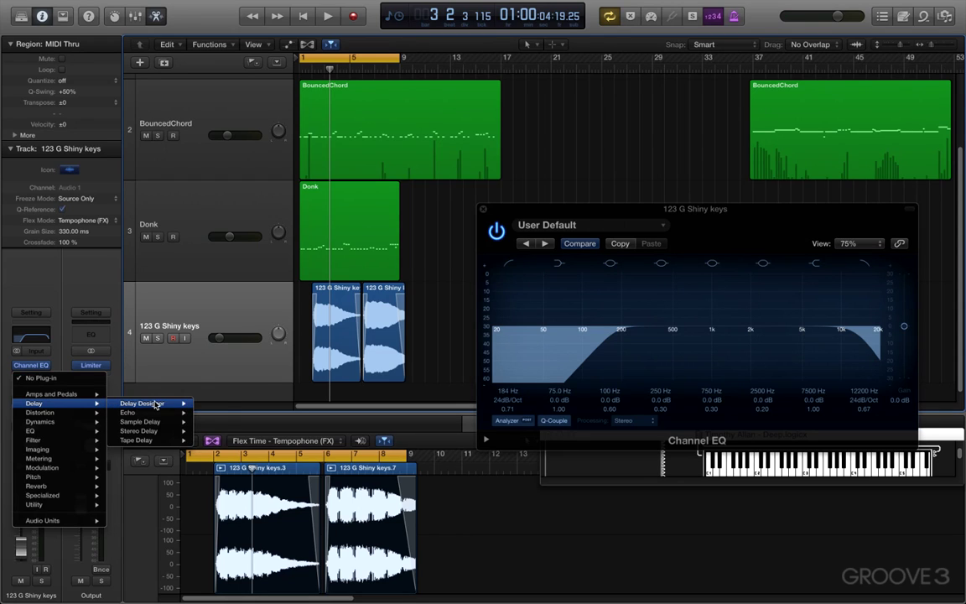
pyautogui.click(136, 439)
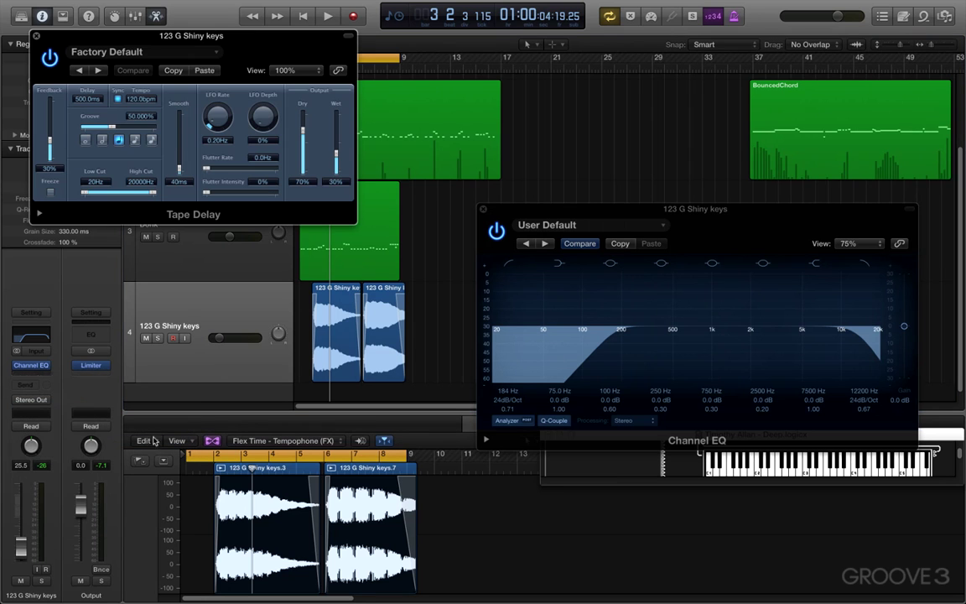
pyautogui.moveTo(231, 42); pyautogui.dragTo(643, 198)
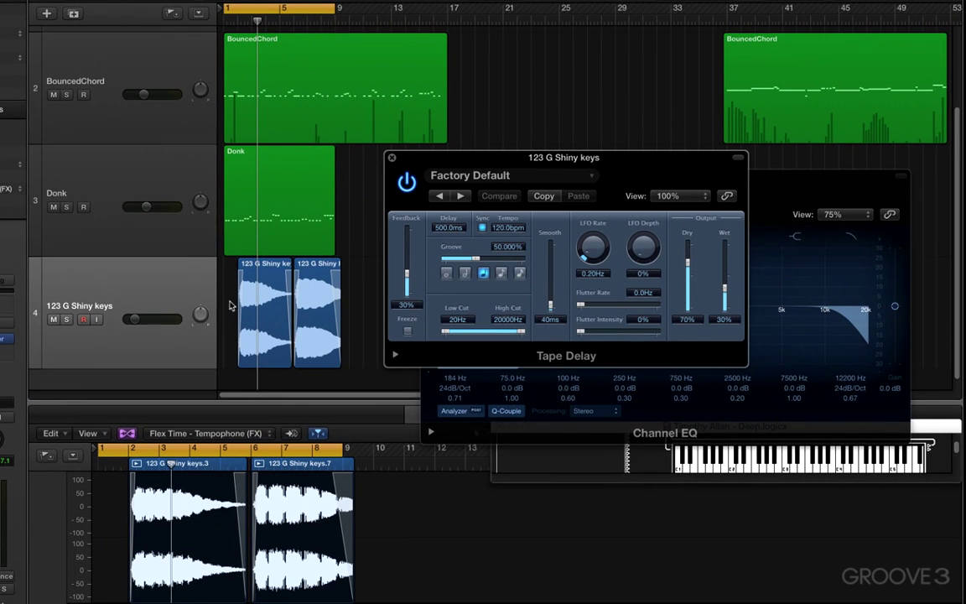
# - Set the cycle range to bars 2 to 5 and play it
pyautogui.click(240, 25)
pyautogui.click(250, 17)
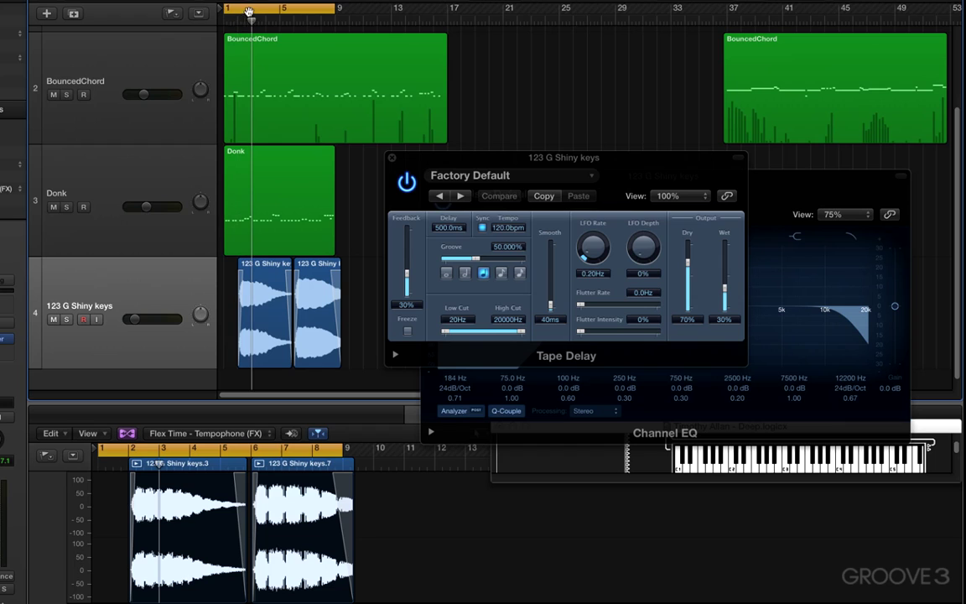
pyautogui.click(249, 13)
pyautogui.moveTo(243, 12); pyautogui.dragTo(273, 13)
pyautogui.press('space')
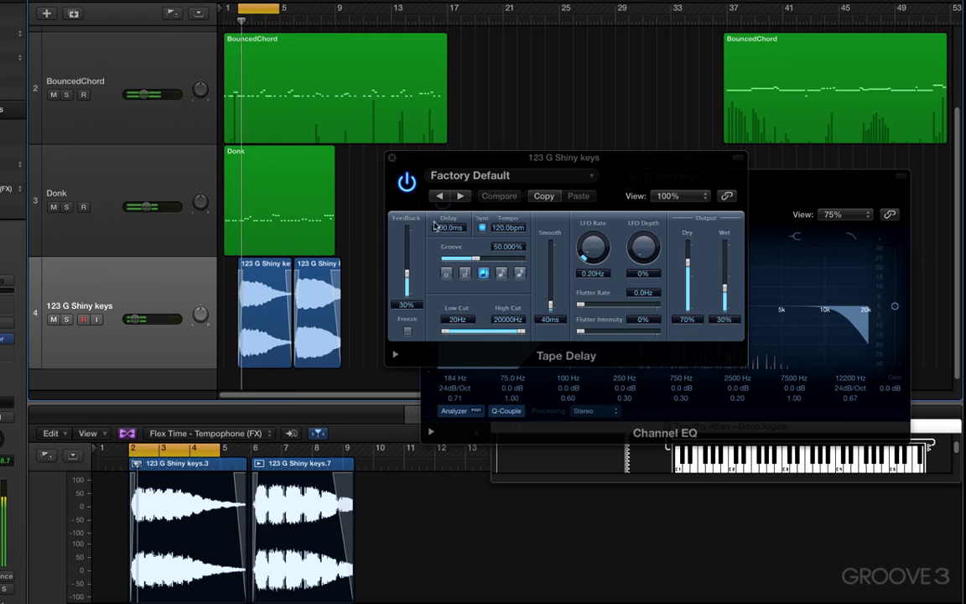
# - Set the Tape Delay's dry output to 99% and wet output to 38%, and move its window clear of the EQ graph
pyautogui.moveTo(688, 265); pyautogui.dragTo(687, 245)
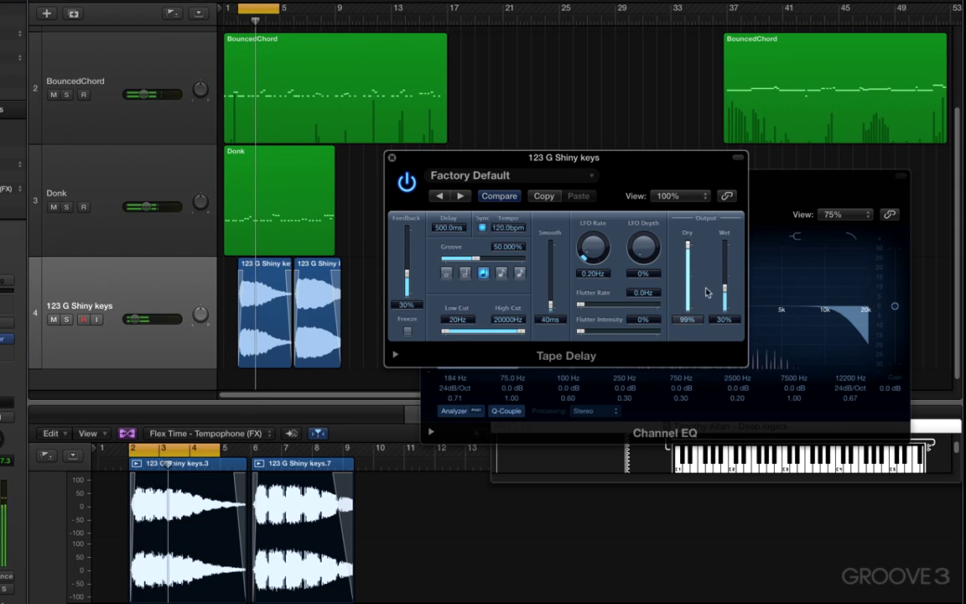
pyautogui.moveTo(725, 293); pyautogui.dragTo(728, 272)
pyautogui.moveTo(690, 159); pyautogui.dragTo(750, 95)
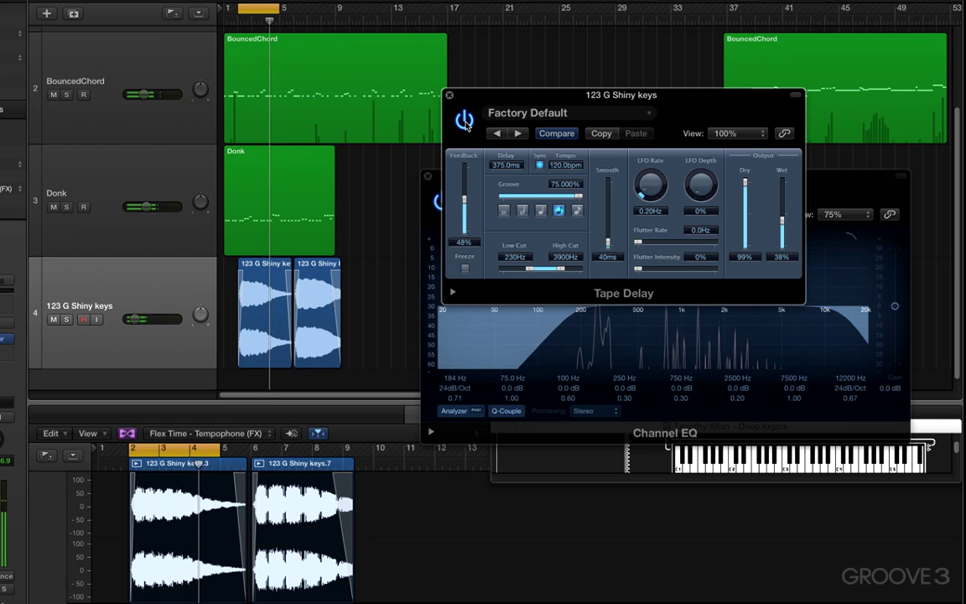
# - Compare the playing chords with Tape Delay bypassed and active, and set its wet output to 29% before closing its window
pyautogui.click(464, 120)
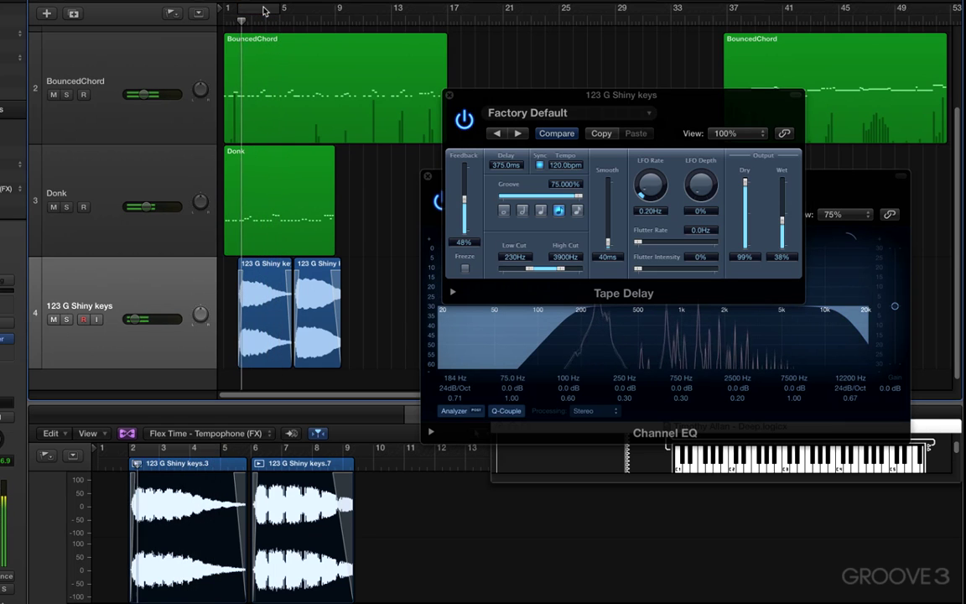
pyautogui.click(467, 120)
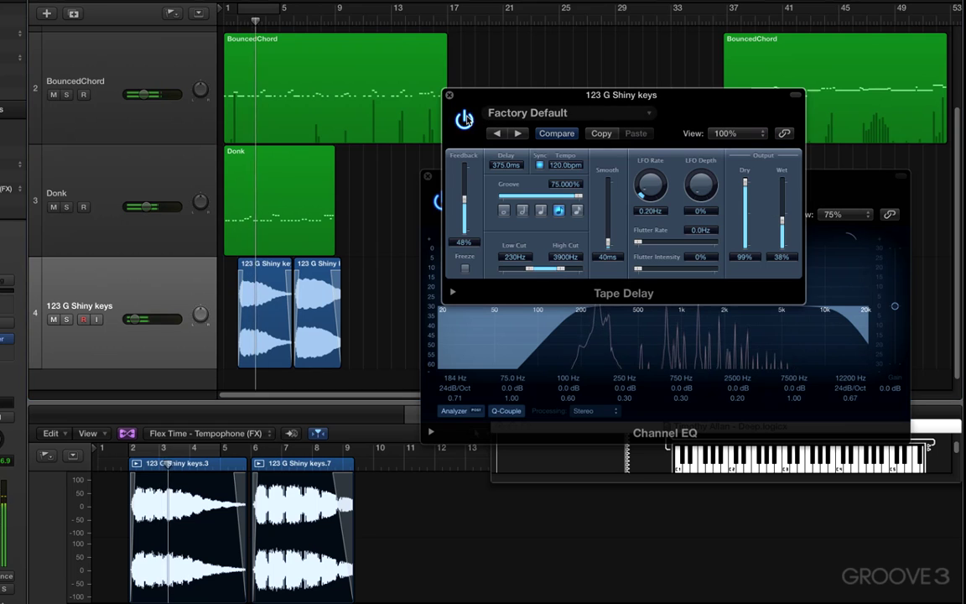
pyautogui.click(466, 120)
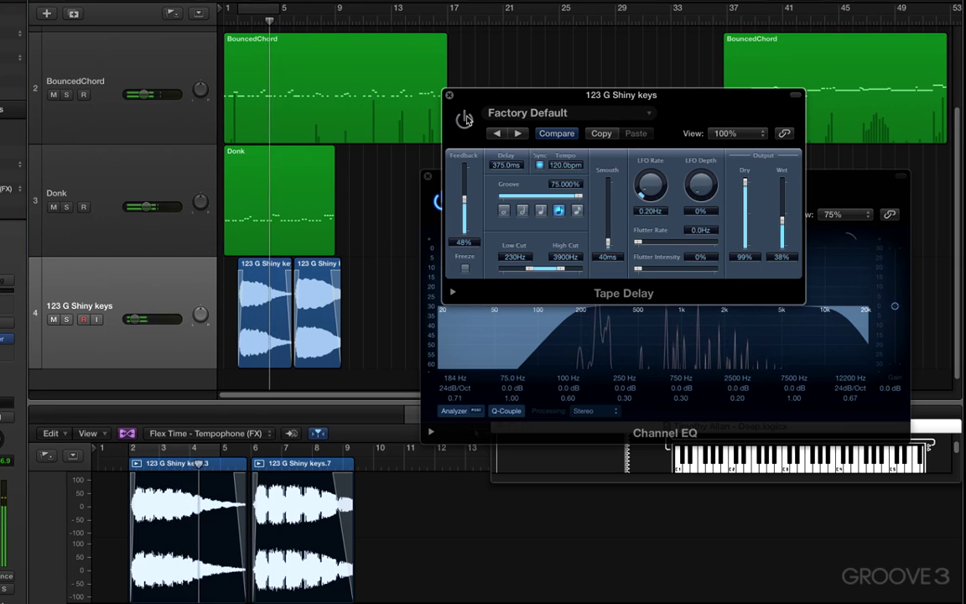
pyautogui.click(466, 120)
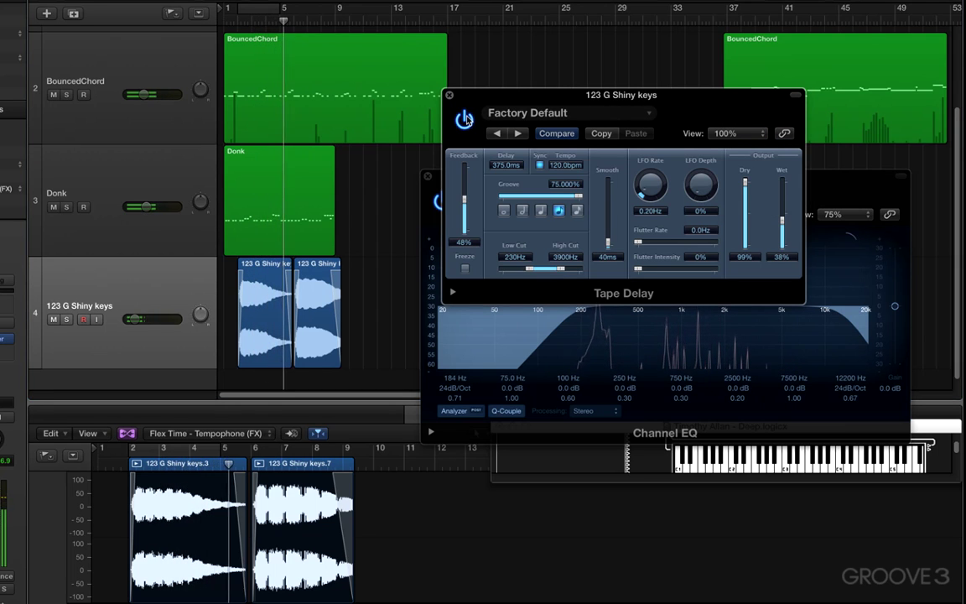
pyautogui.moveTo(783, 224); pyautogui.dragTo(785, 233)
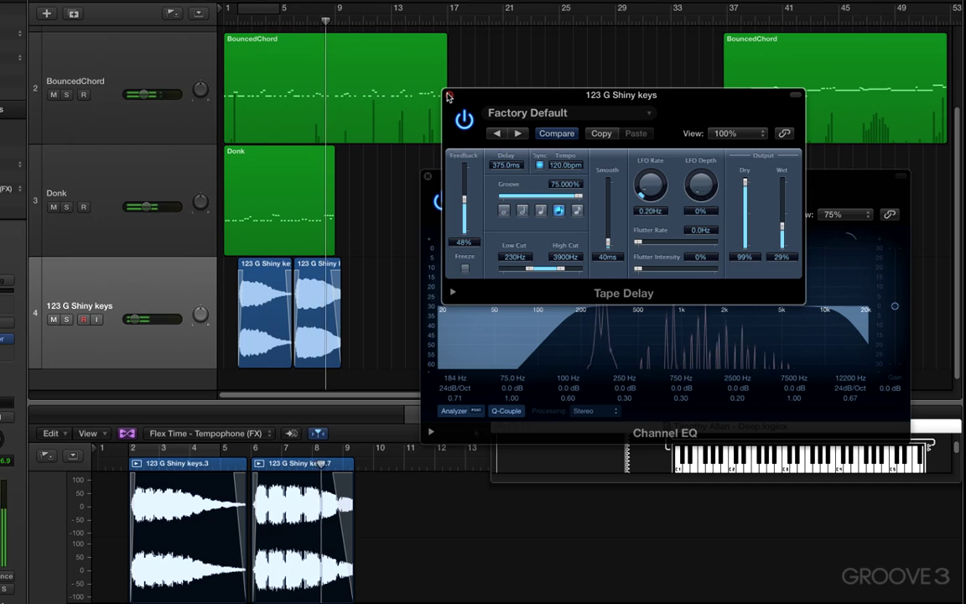
pyautogui.click(448, 96)
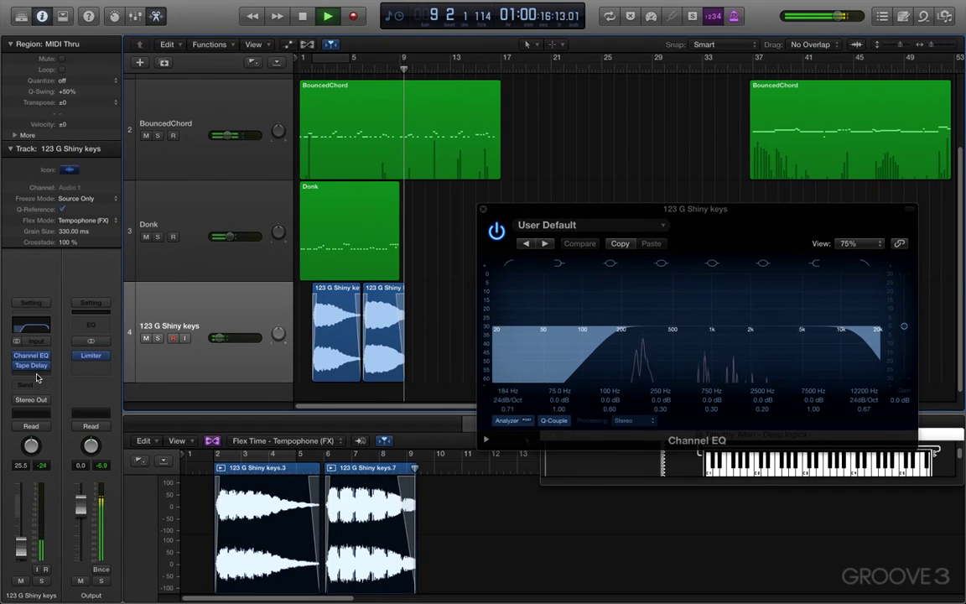
# - Insert a Compressor after Tape Delay on the 123 G Shiny keys track and place its window fully in view
pyautogui.click(36, 378)
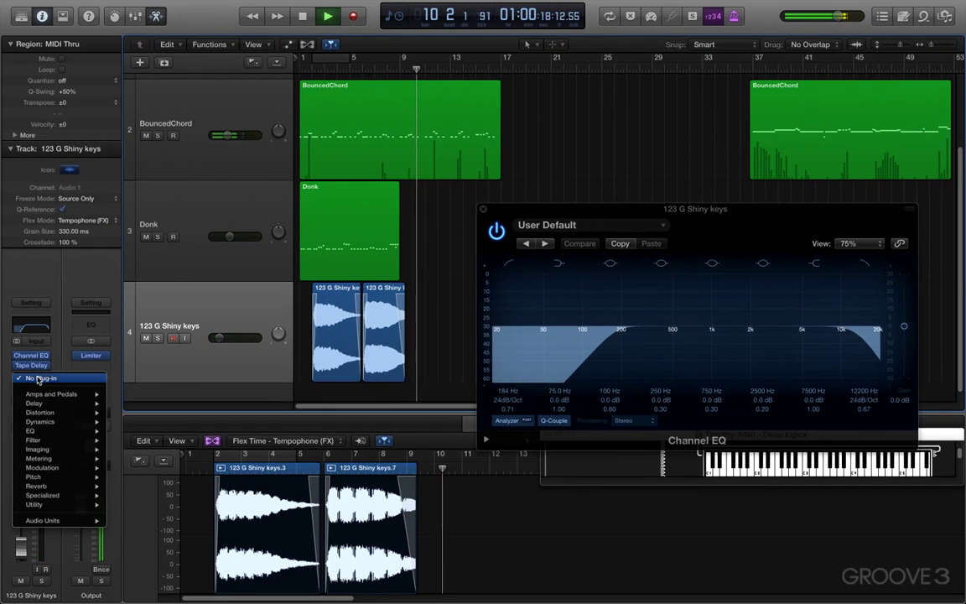
pyautogui.click(442, 323)
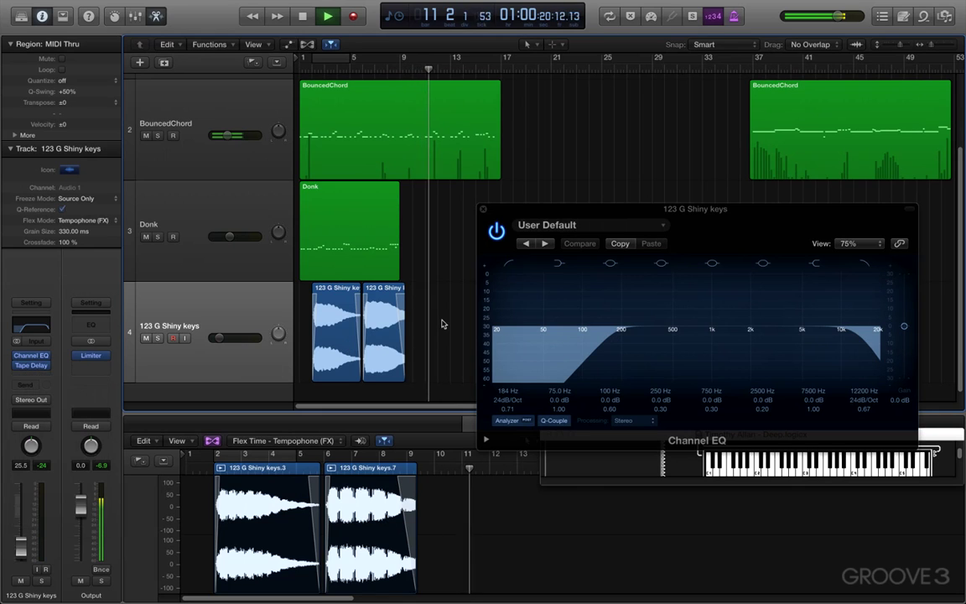
pyautogui.click(31, 374)
pyautogui.moveTo(61, 475)
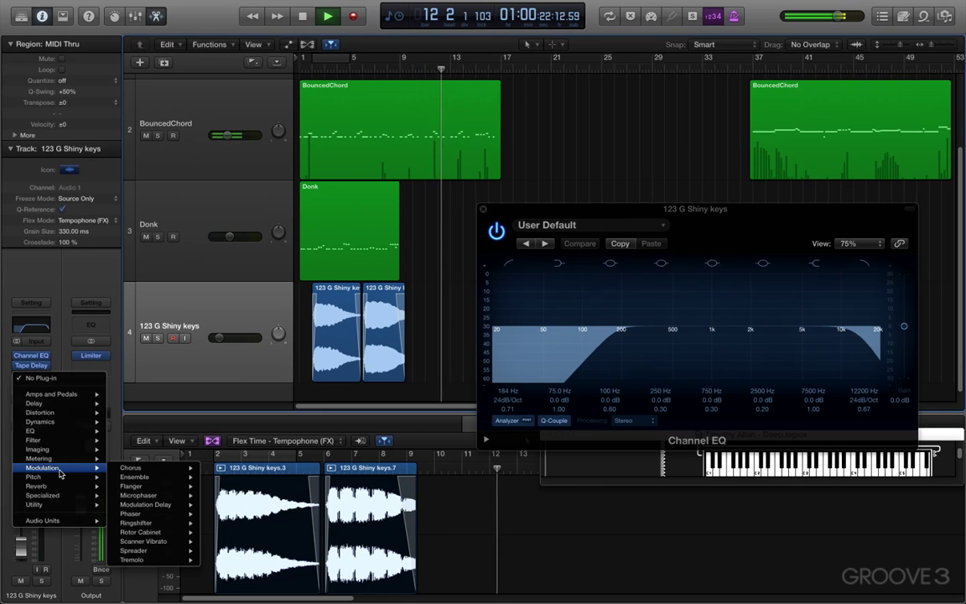
pyautogui.moveTo(62, 430)
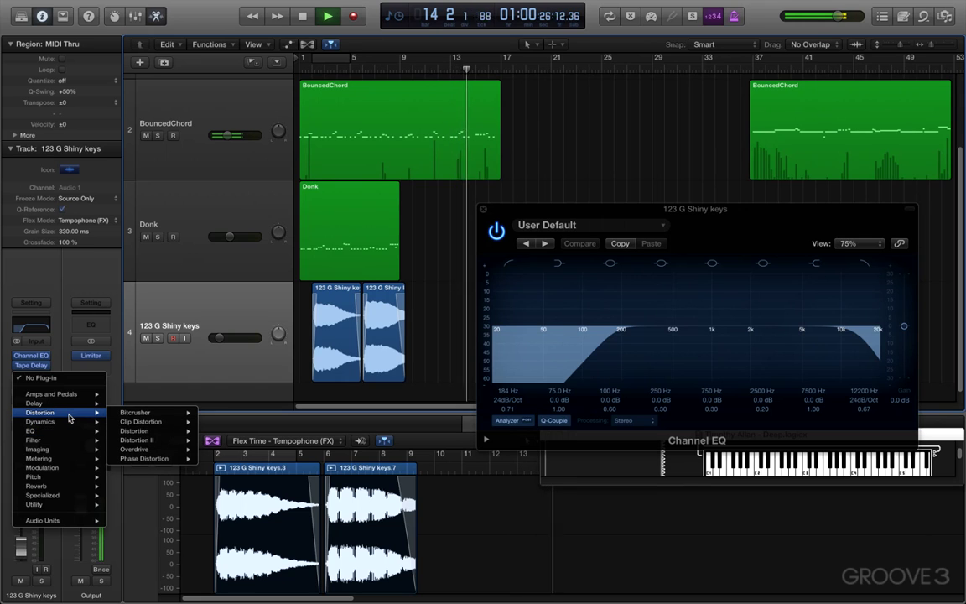
pyautogui.click(514, 256)
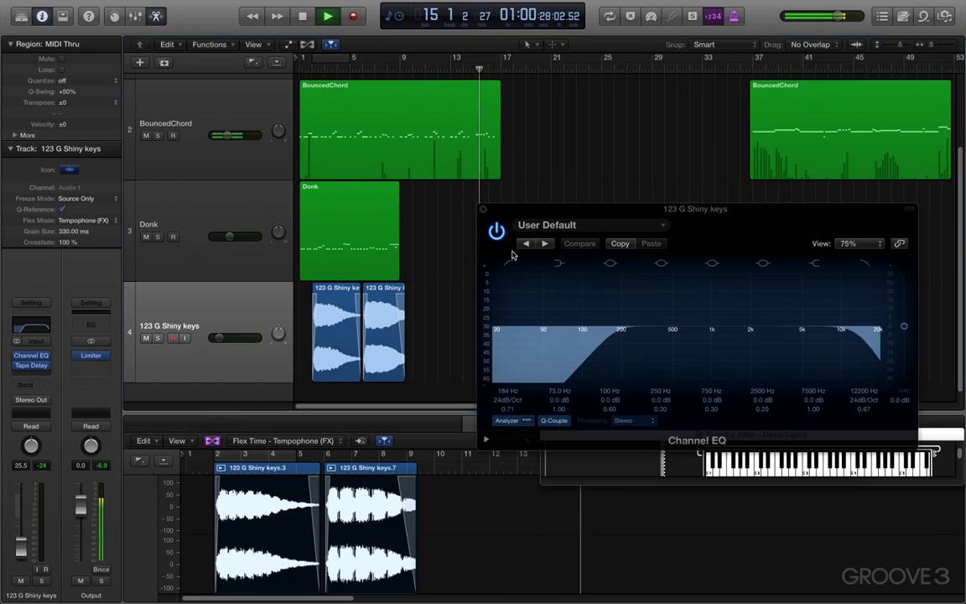
pyautogui.moveTo(191, 34); pyautogui.dragTo(837, 102)
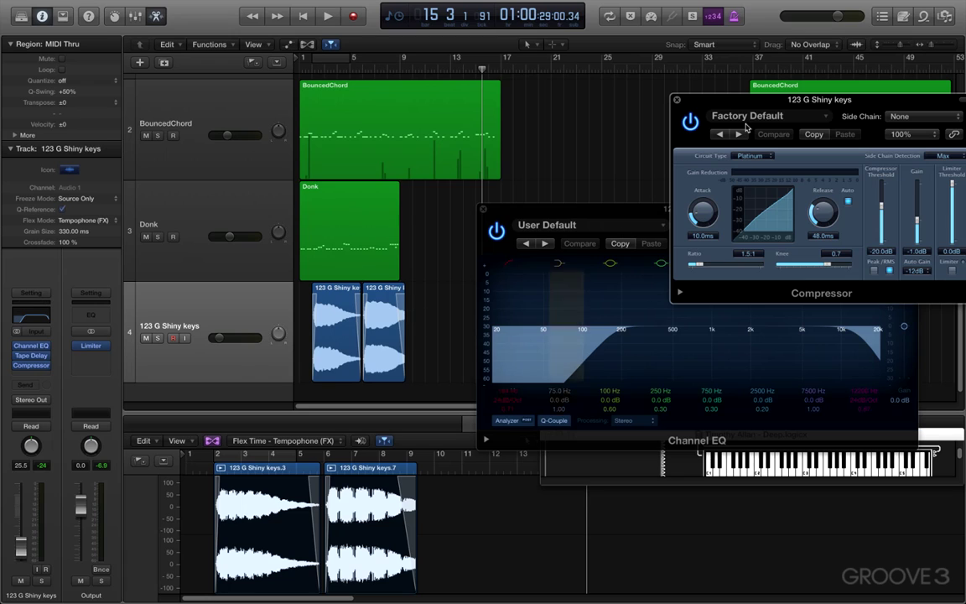
pyautogui.moveTo(752, 123); pyautogui.dragTo(611, 118)
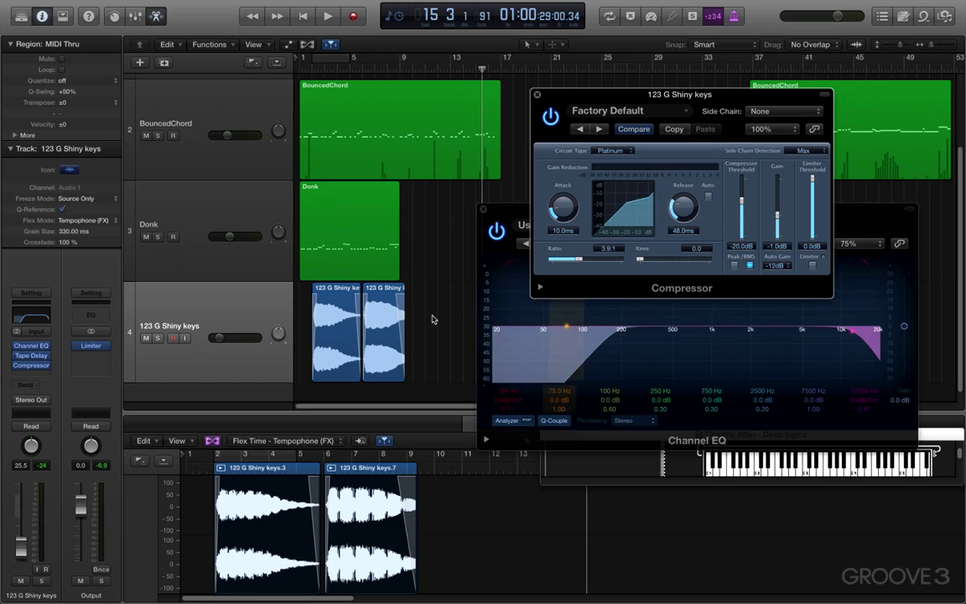
# - Turn the bars 2 to 5 cycle back on and play the compressed chords with the Compressor window in view
pyautogui.click(322, 64)
pyautogui.press('space')
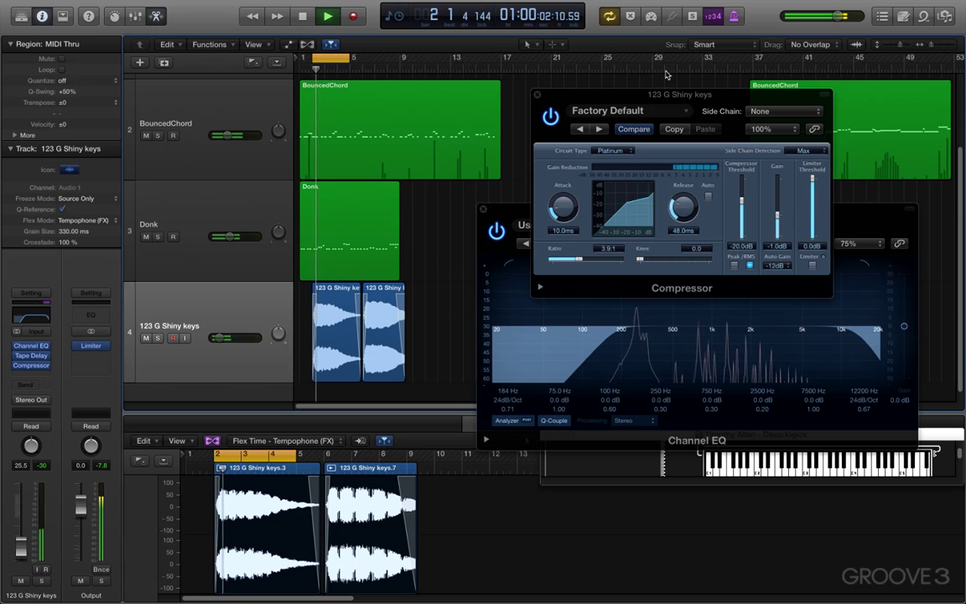
pyautogui.moveTo(702, 96); pyautogui.dragTo(662, 104)
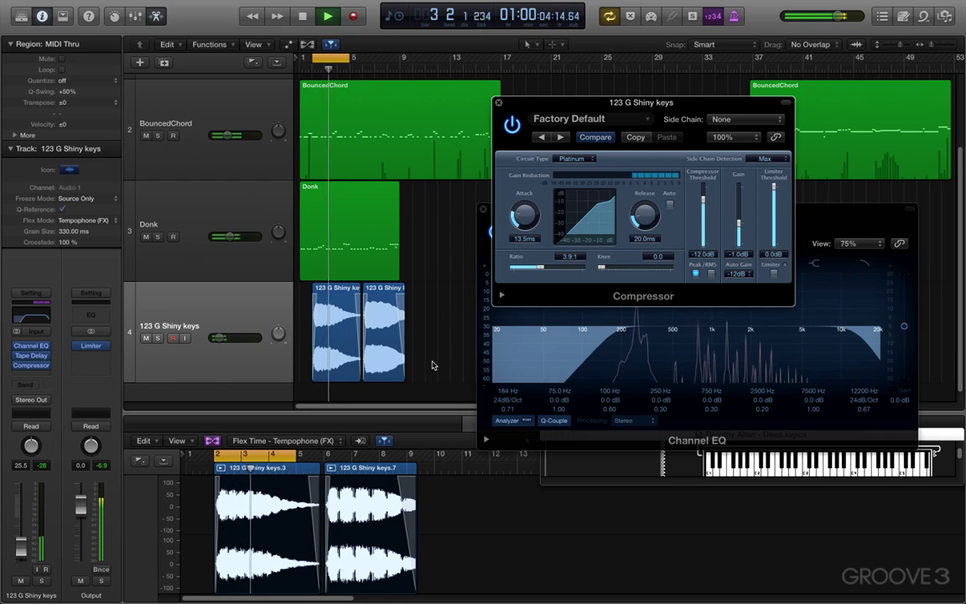
# - Turn off the Compressor's Auto Gain, set its gain to 5.0 dB, and turn off the bars 2 to 5 cycle
pyautogui.click(738, 273)
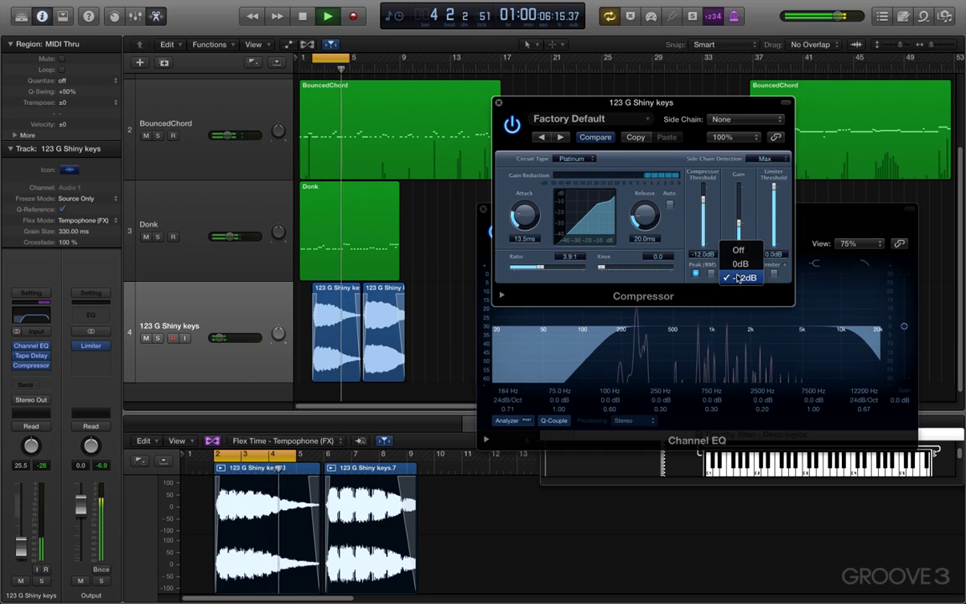
pyautogui.click(737, 243)
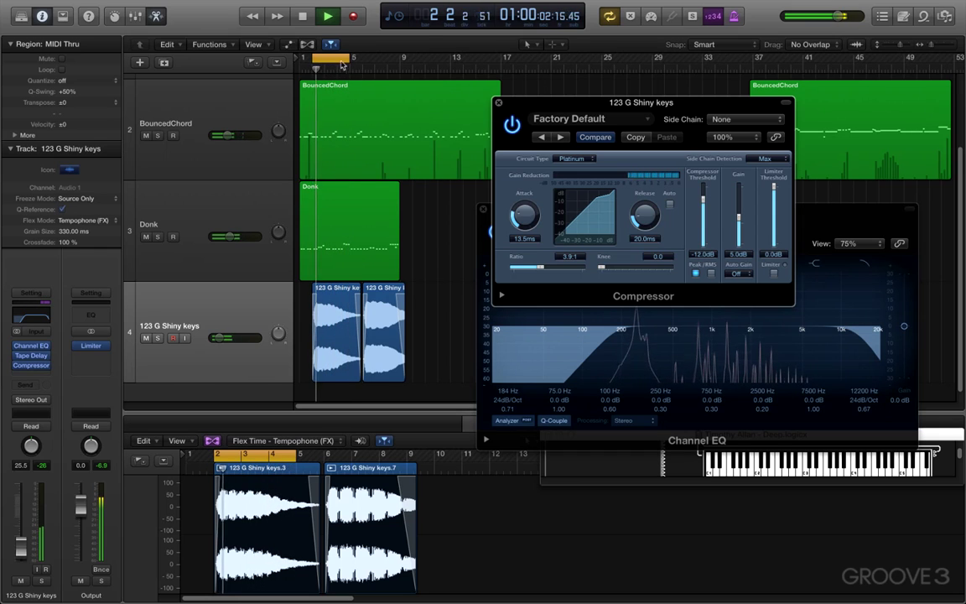
pyautogui.click(208, 300)
pyautogui.press('c')
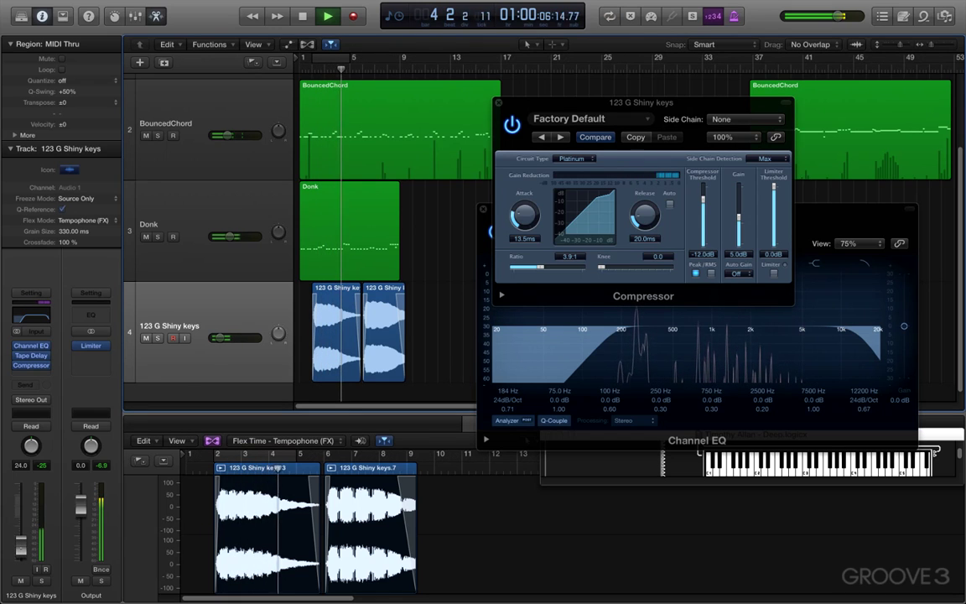
# - Reveal the Compressor's extended parameters and set its output distortion to Hard
pyautogui.click(499, 300)
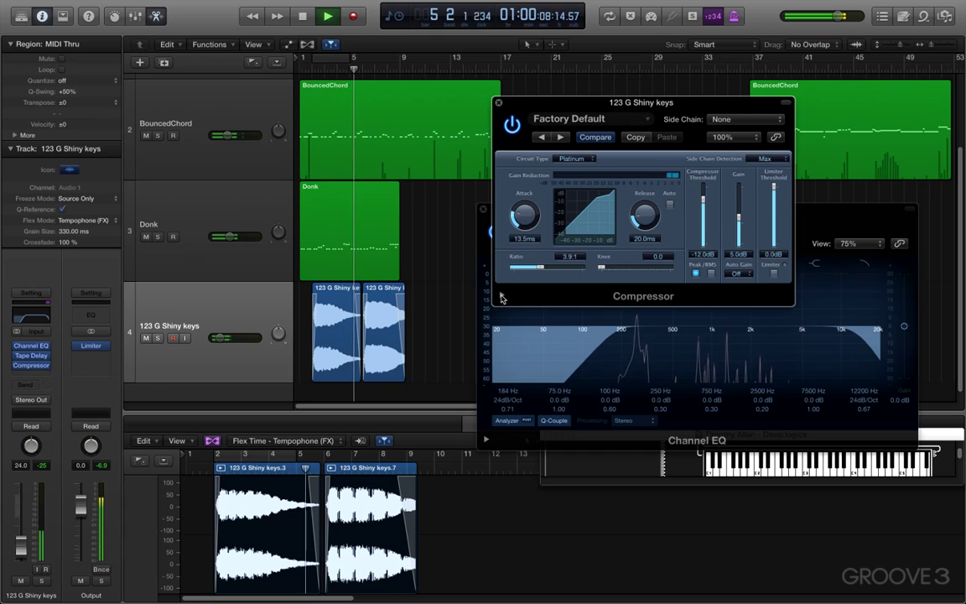
pyautogui.click(502, 296)
pyautogui.click(662, 313)
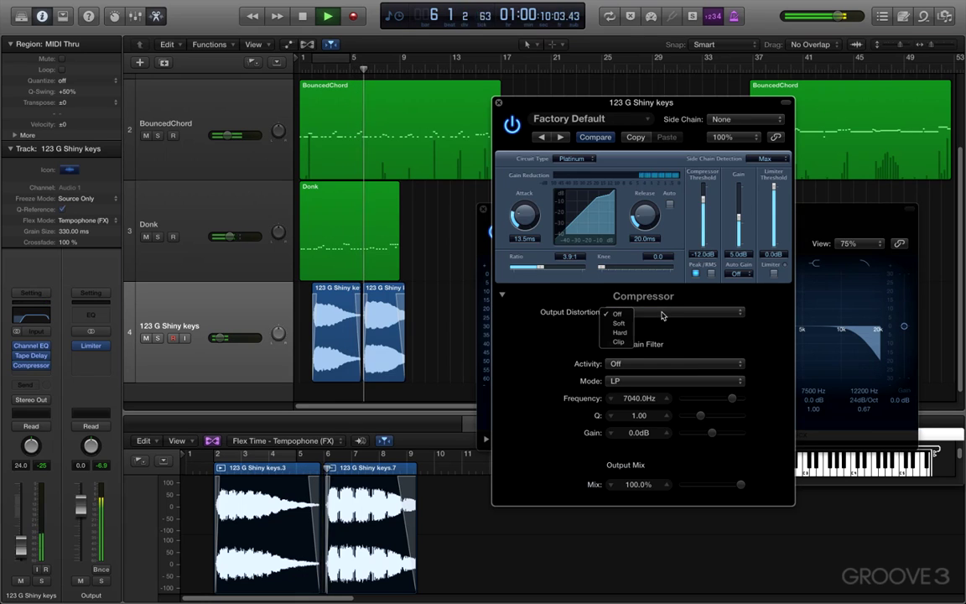
pyautogui.click(620, 332)
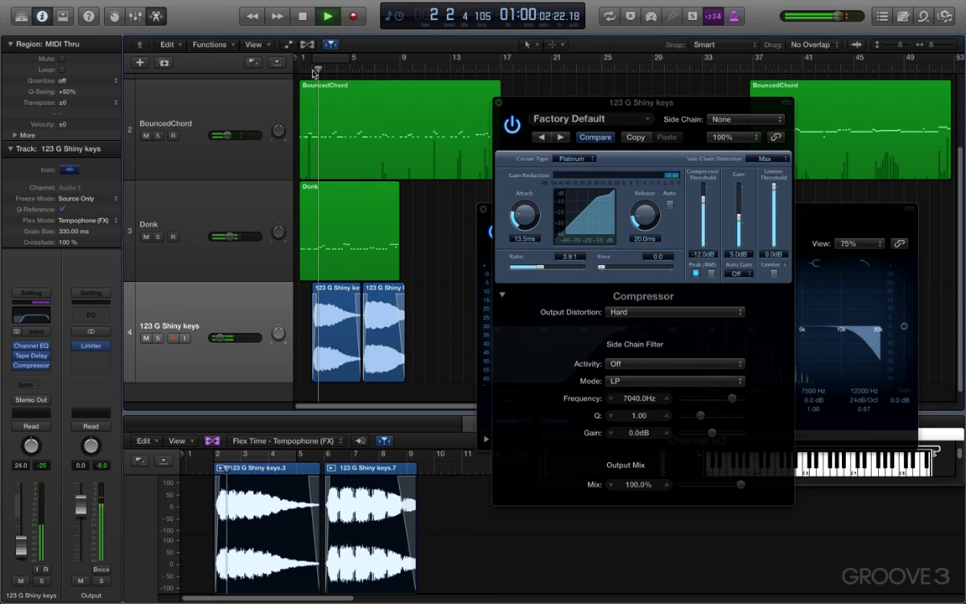
# - Compare the playing chords with the Compressor active and bypassed, and stop playback
pyautogui.click(512, 126)
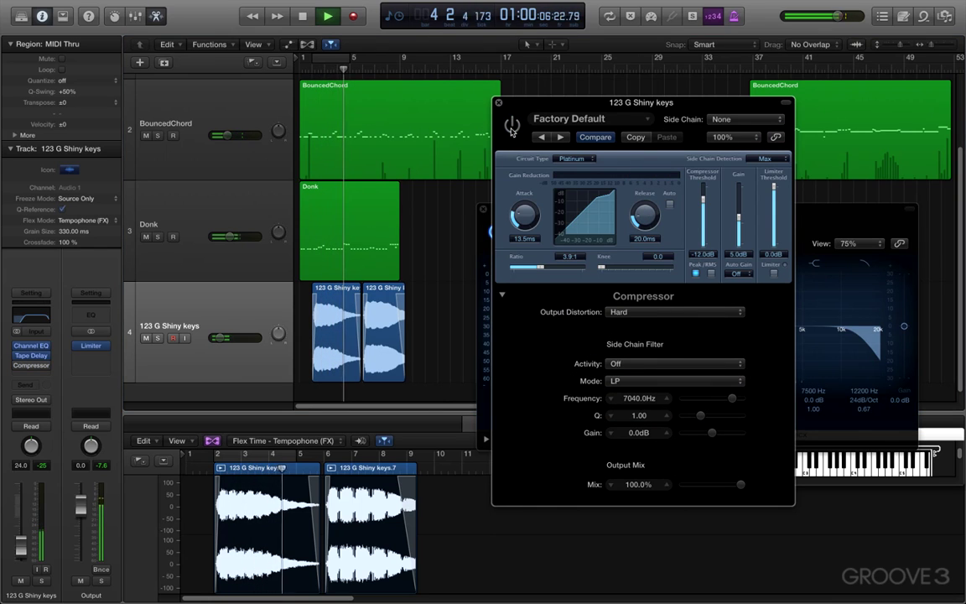
pyautogui.click(513, 129)
pyautogui.click(516, 127)
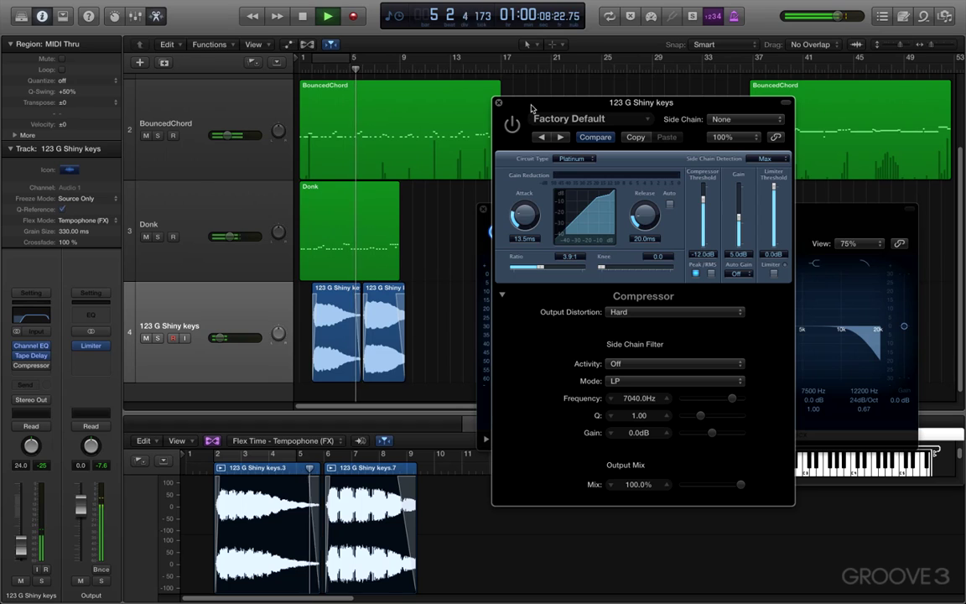
pyautogui.press('space')
# - Remove the Compressor from the 123 G Shiny keys track and close the Channel EQ window
pyautogui.click(45, 366)
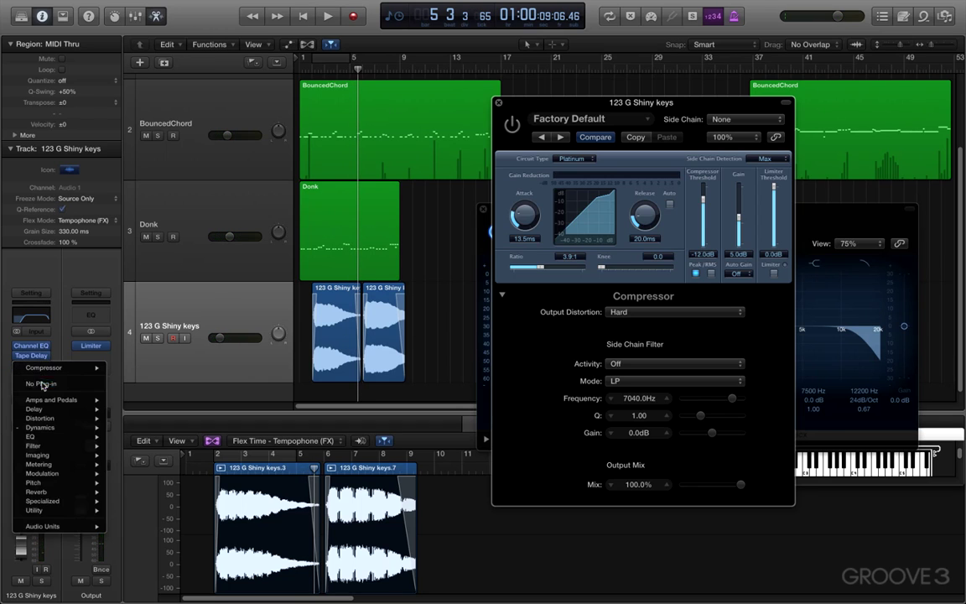
pyautogui.click(43, 384)
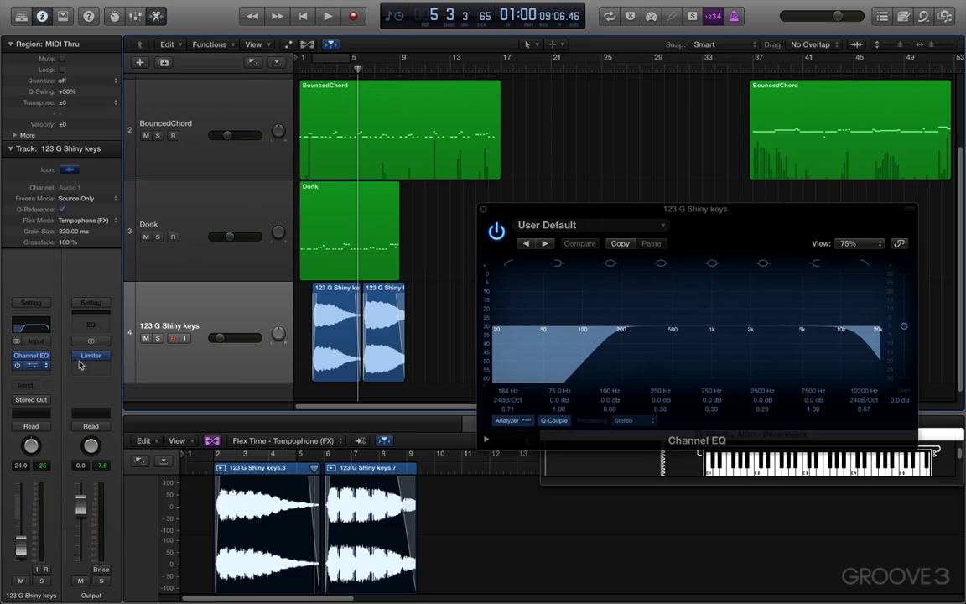
pyautogui.click(483, 210)
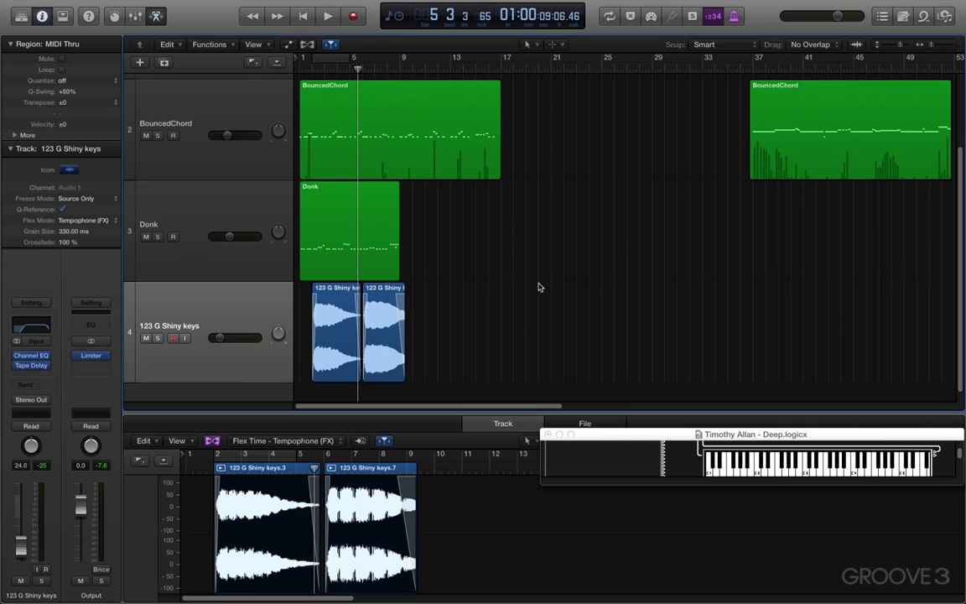
# - Rename the 123 G Shiny keys track as WobbleKeys and name both of its regions after the track
pyautogui.scroll(-1, 560, 353)
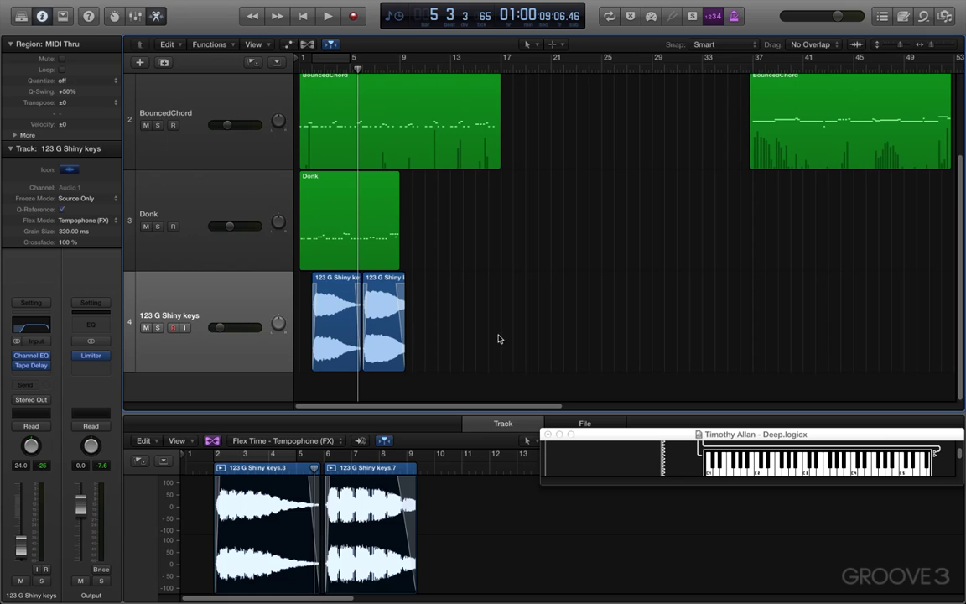
pyautogui.doubleClick(181, 318)
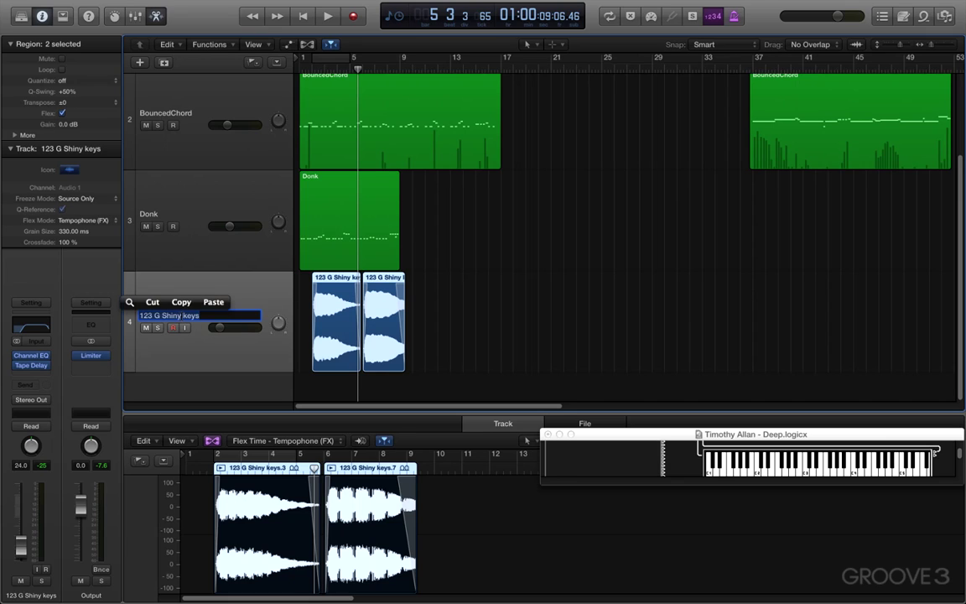
pyautogui.write('WobbleKeys')
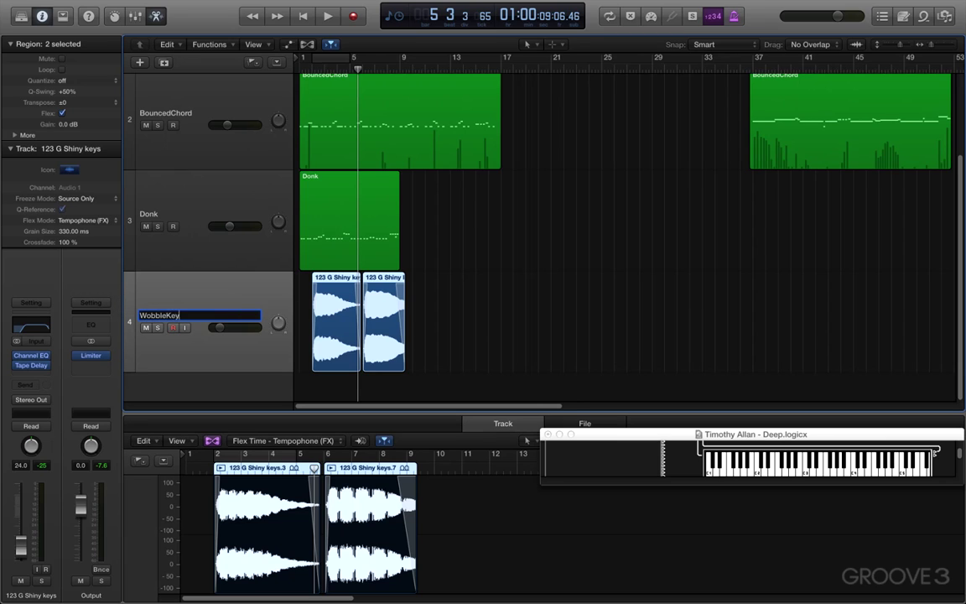
pyautogui.rightClick(340, 276)
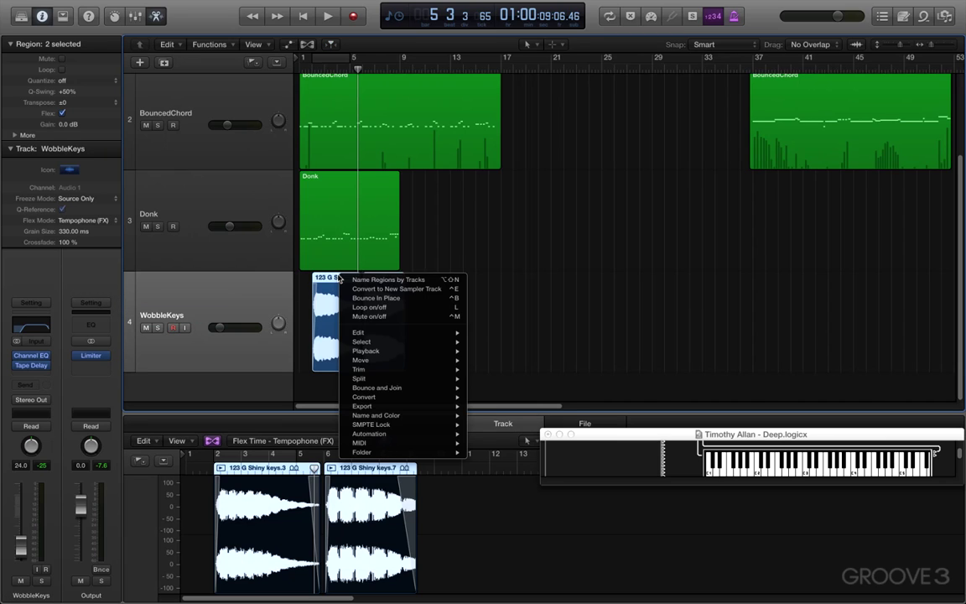
pyautogui.click(417, 285)
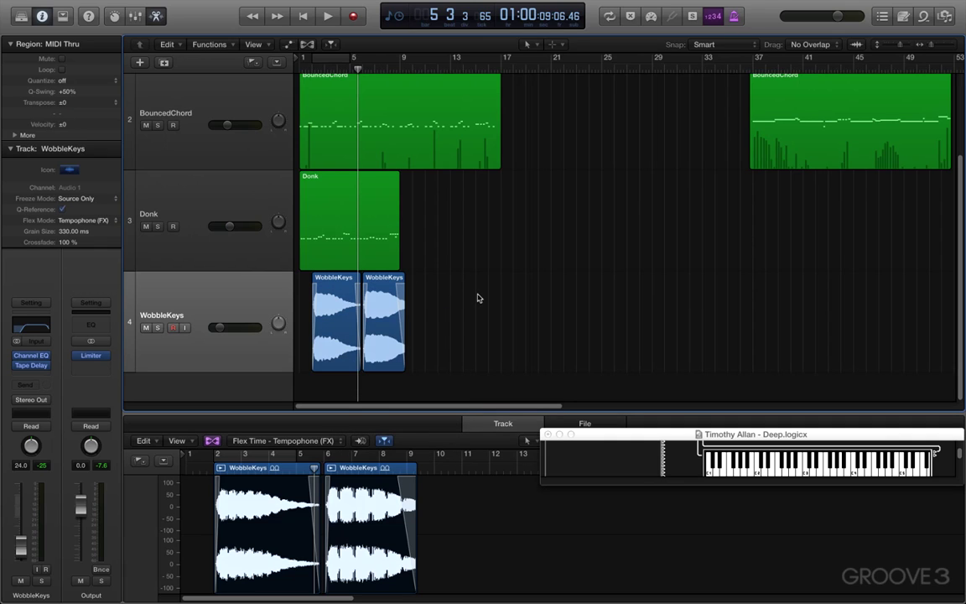